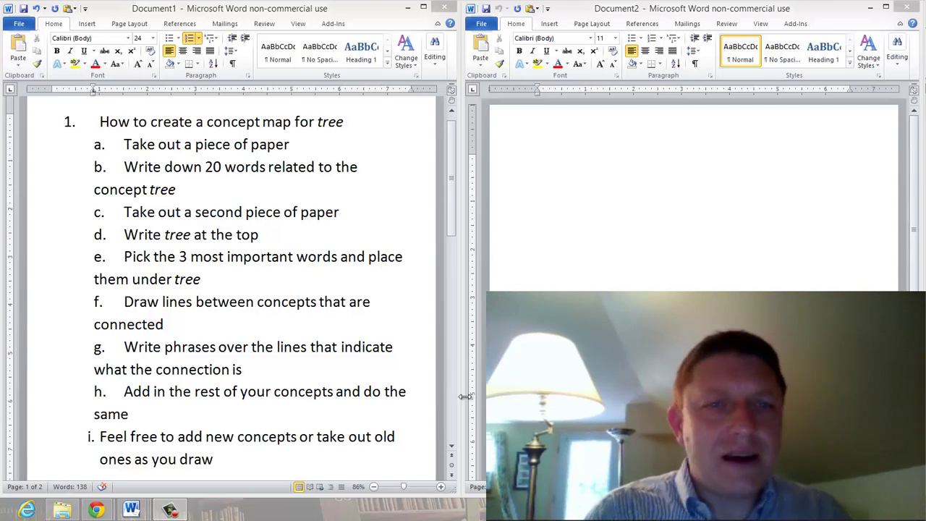
# - List Wood, Bark, Plant and Xylem on separate lines in Document2
pyautogui.click(583, 154)
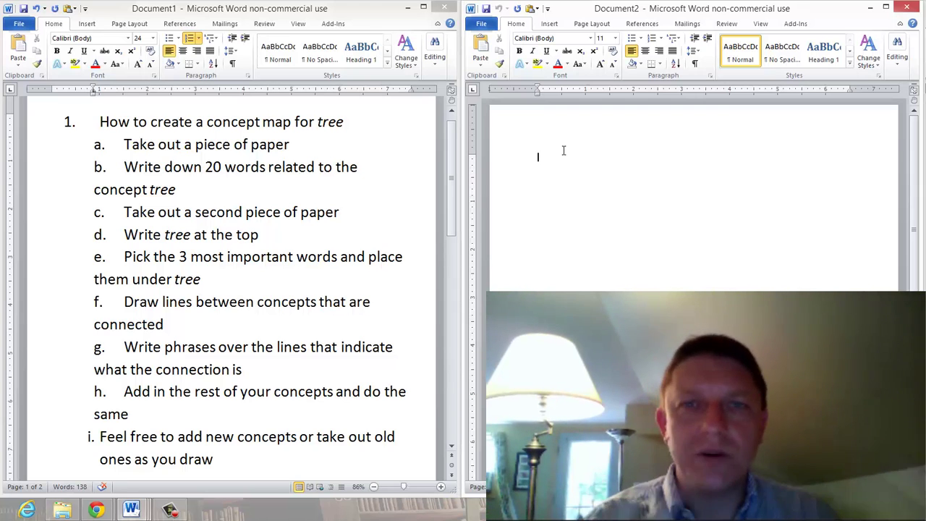
pyautogui.write('wo')
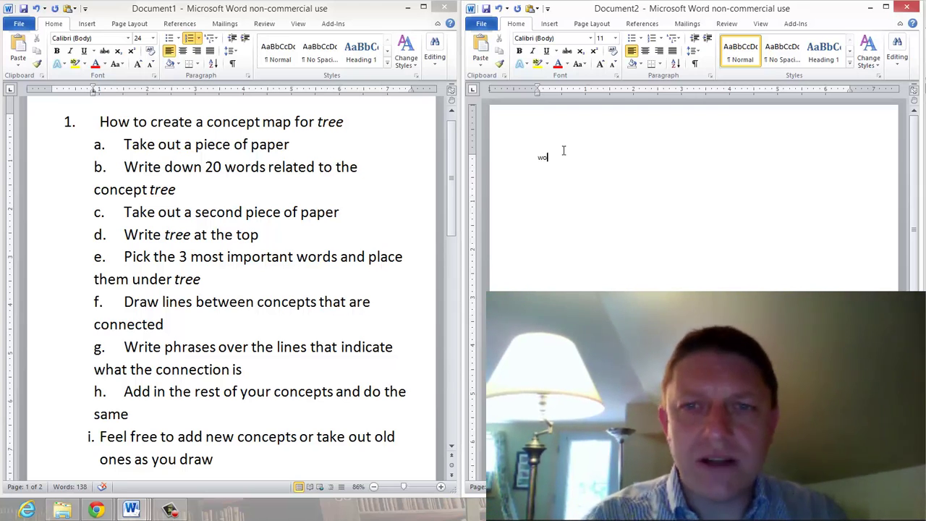
pyautogui.write('od')
pyautogui.press('Return')
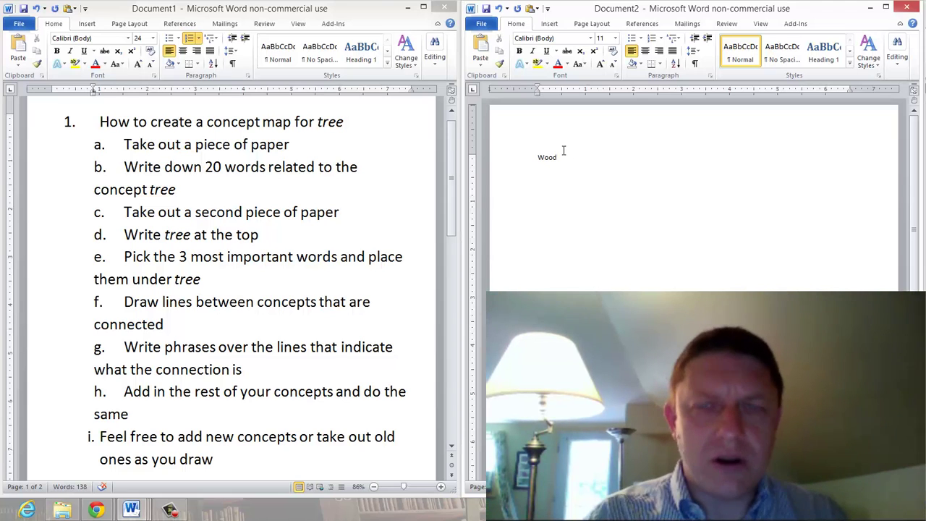
pyautogui.write('bark')
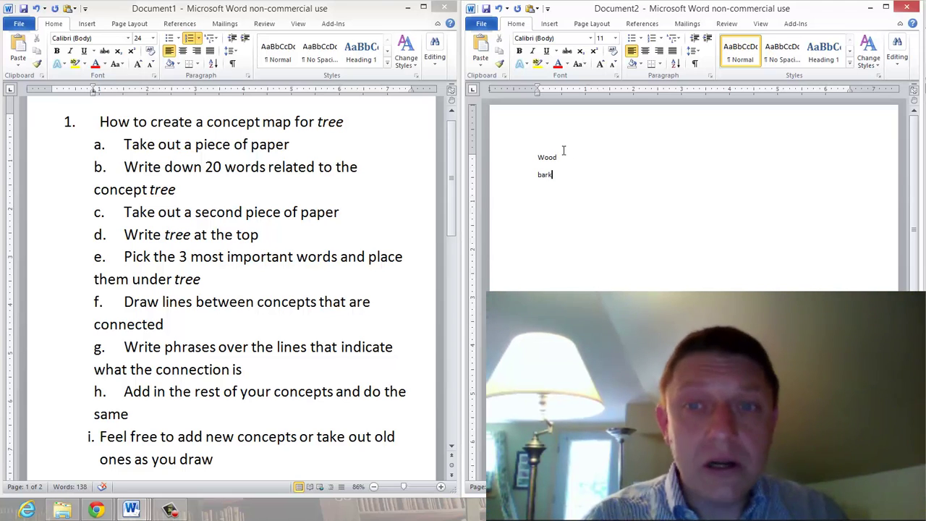
pyautogui.press('Return')
pyautogui.write('plant')
pyautogui.press('Return')
pyautogui.write('xylem')
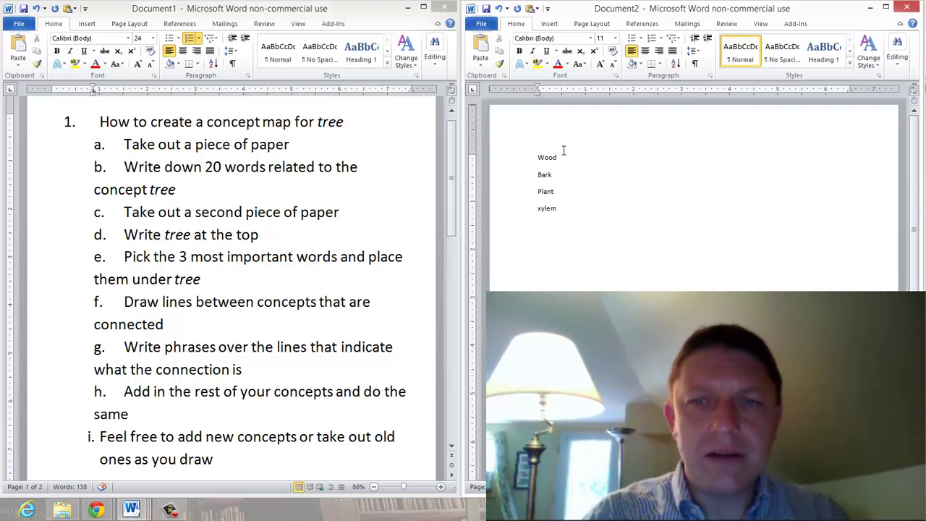
pyautogui.press('Return')
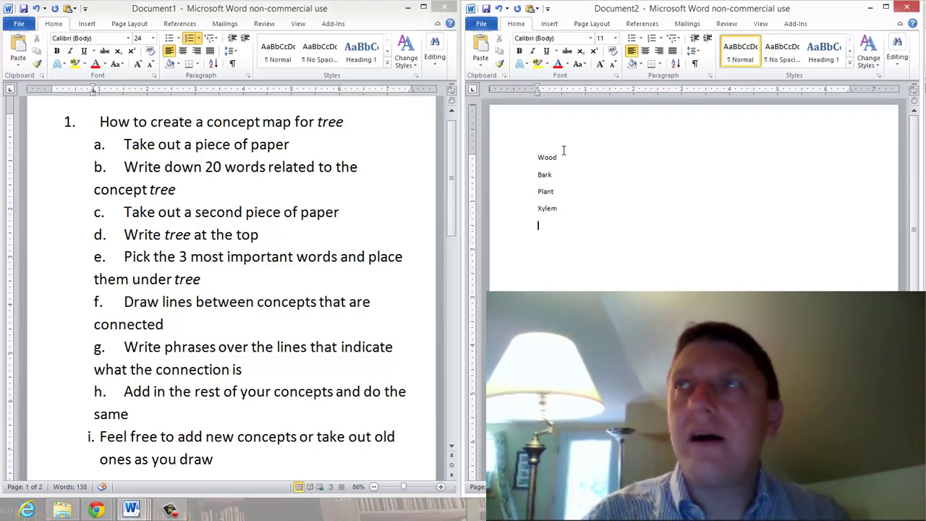
# - Continue the list with Water, Carbon dioxide, Oxygen and Atmosphere
pyautogui.write('water')
pyautogui.press('Return')
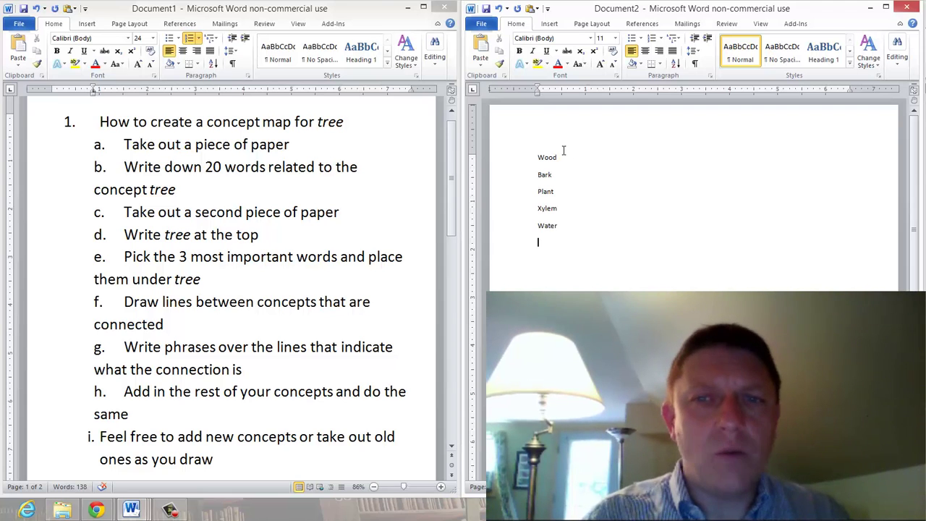
pyautogui.write('carbo')
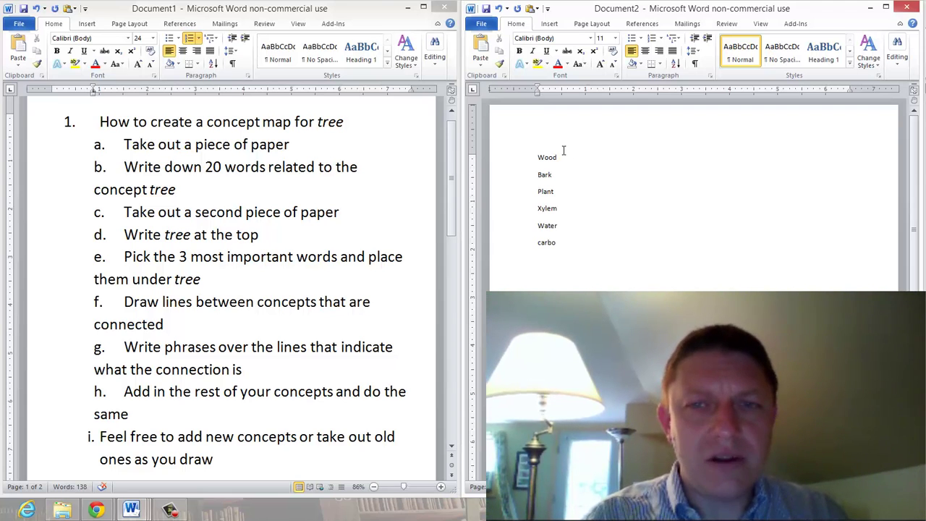
pyautogui.write('n dioxide')
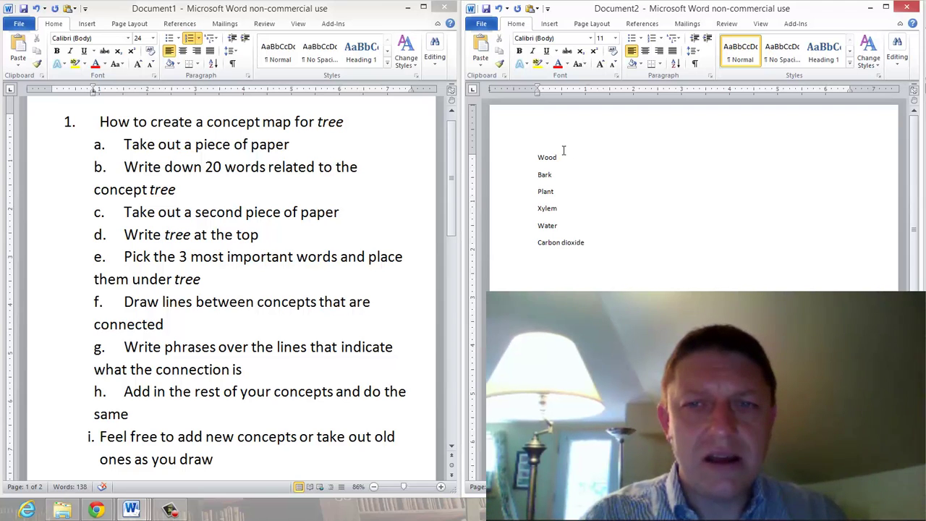
pyautogui.press('Return')
pyautogui.write('oxygen')
pyautogui.press('Return')
pyautogui.write('Atmo')
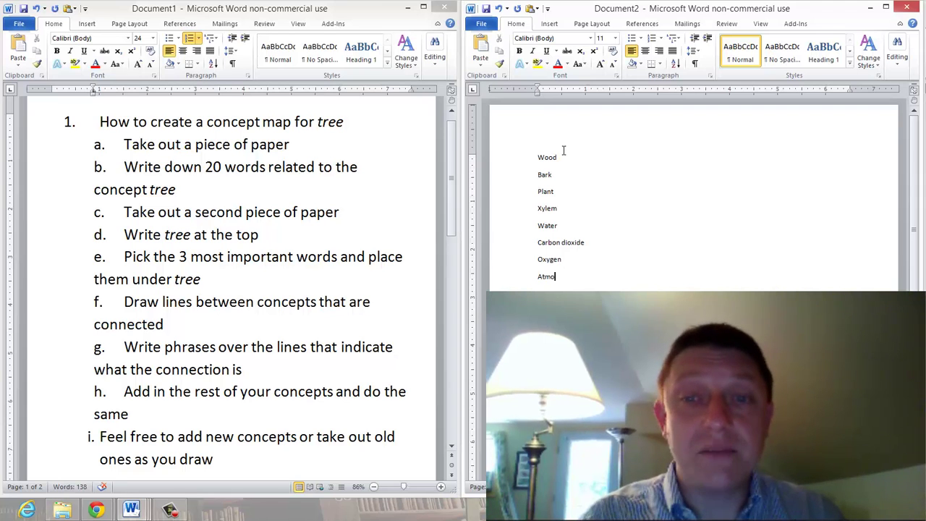
pyautogui.write('splhere')
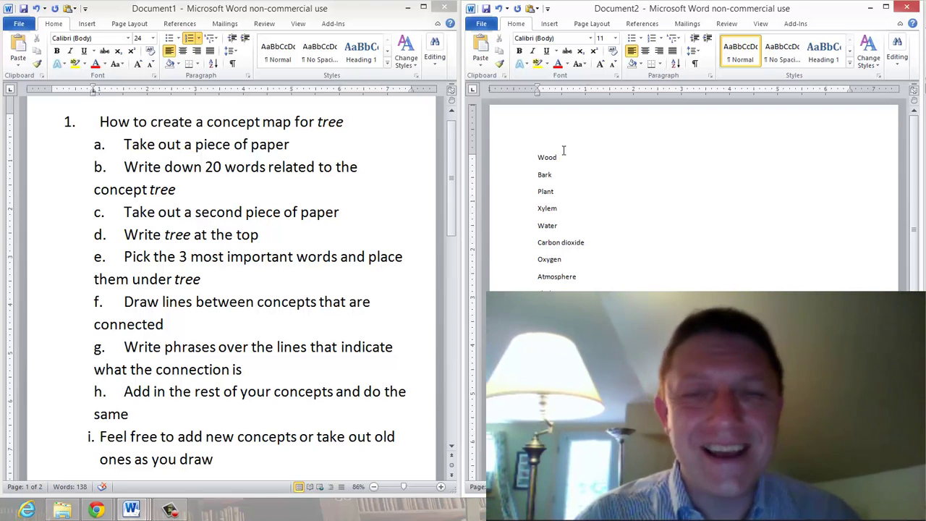
pyautogui.press('Up')
pyautogui.press('Up')
pyautogui.press('Up')
pyautogui.press('Up')
pyautogui.press('Up')
pyautogui.press('Up')
pyautogui.press('Down')
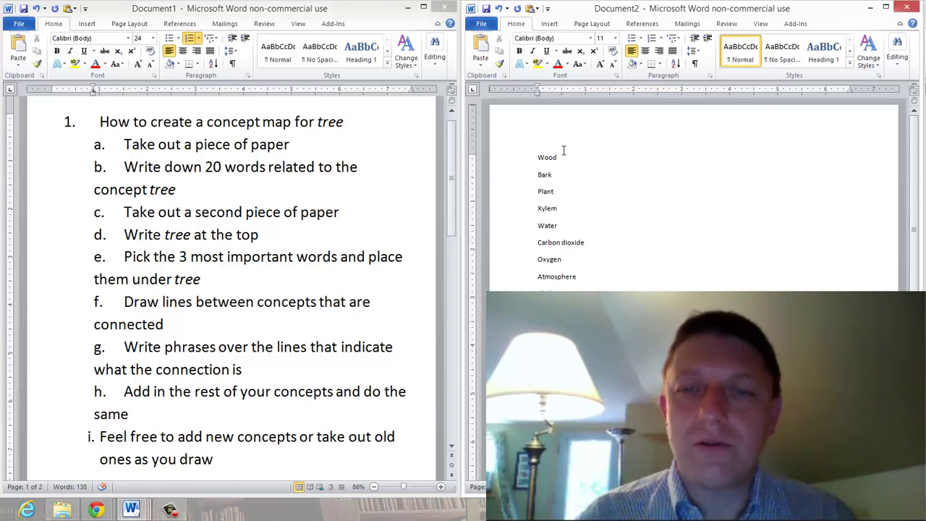
pyautogui.press('Up')
pyautogui.press('Up')
pyautogui.press('Up')
pyautogui.press('Up')
pyautogui.press('Up')
pyautogui.press('Up')
pyautogui.press('Up')
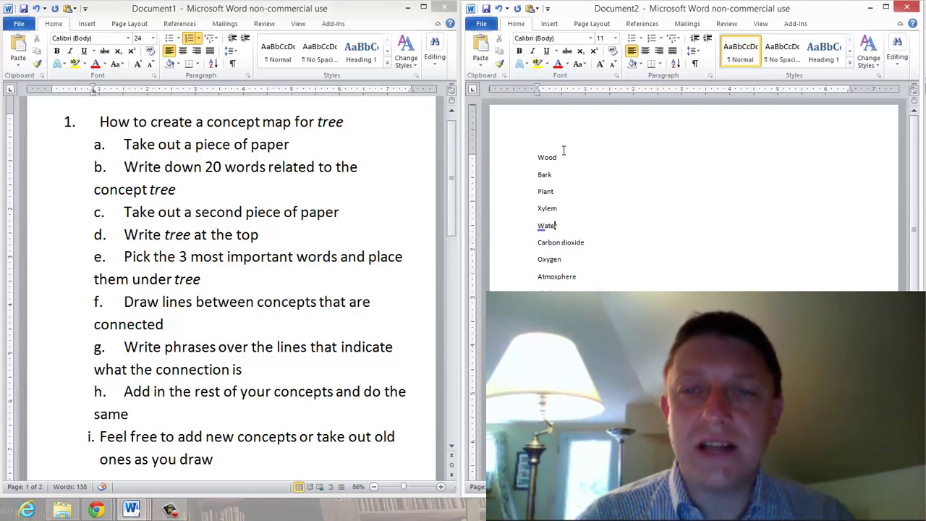
pyautogui.press('Down')
pyautogui.press('Down')
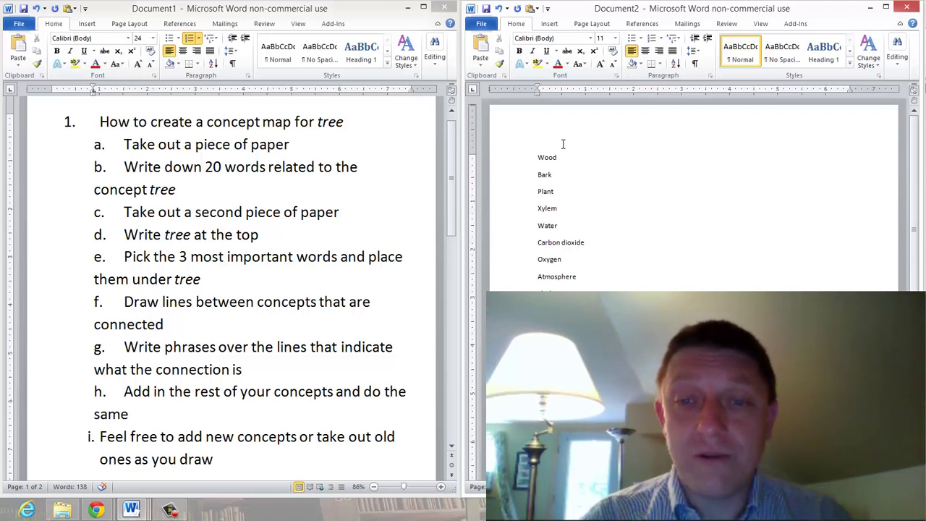
pyautogui.press('Up')
pyautogui.press('Up')
pyautogui.press('Up')
pyautogui.press('Up')
pyautogui.press('Up')
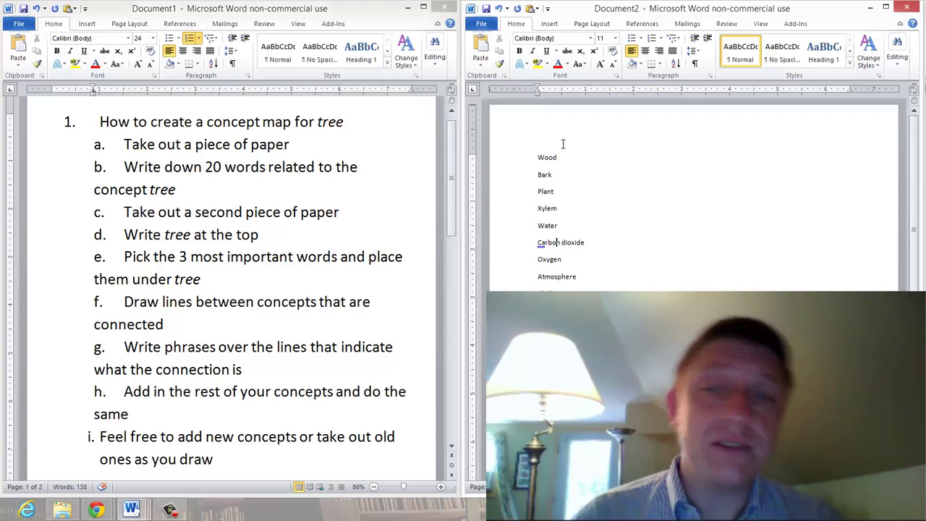
pyautogui.press('Up')
pyautogui.press('Up')
pyautogui.press('Up')
pyautogui.press('Down')
pyautogui.press('Down')
pyautogui.press('Down')
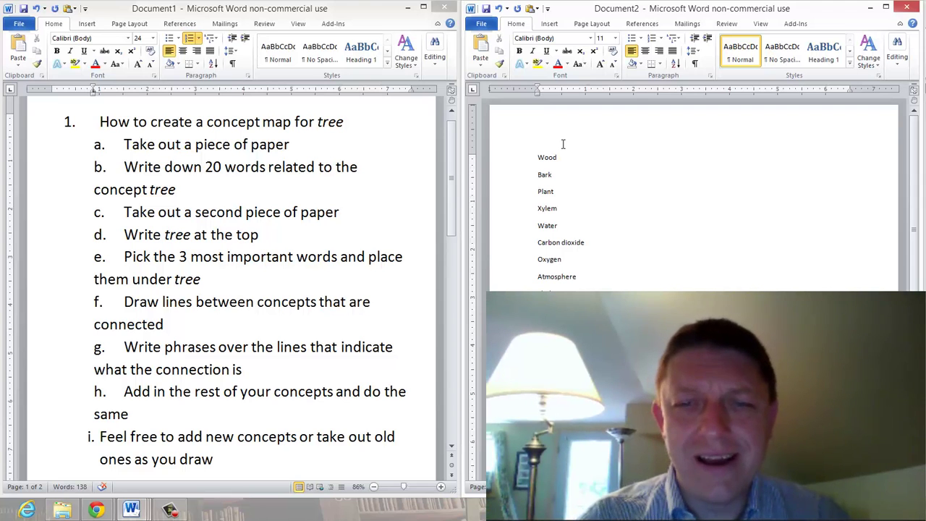
pyautogui.scroll(-1, 563, 144)
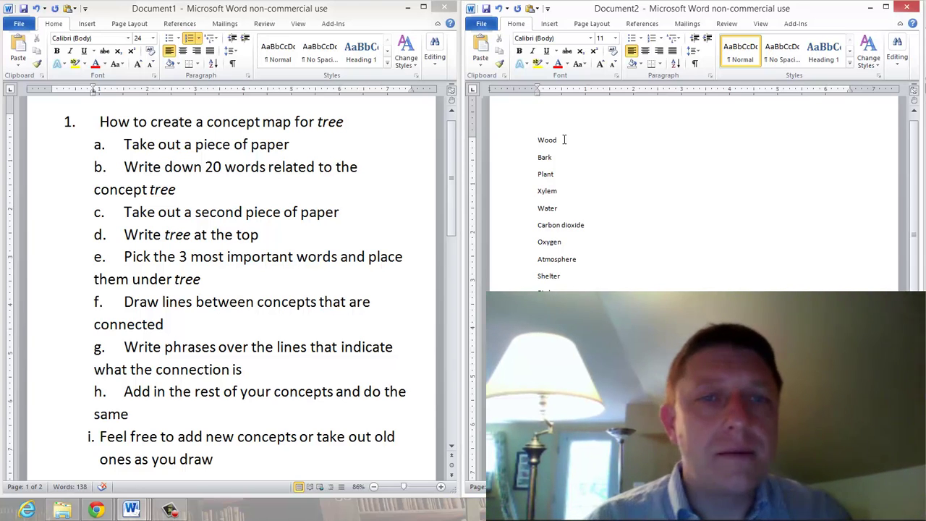
# - Type the title Tree, enlarge it to 18 pt and centre it at the top
pyautogui.hotkey('alt', 'Tab')
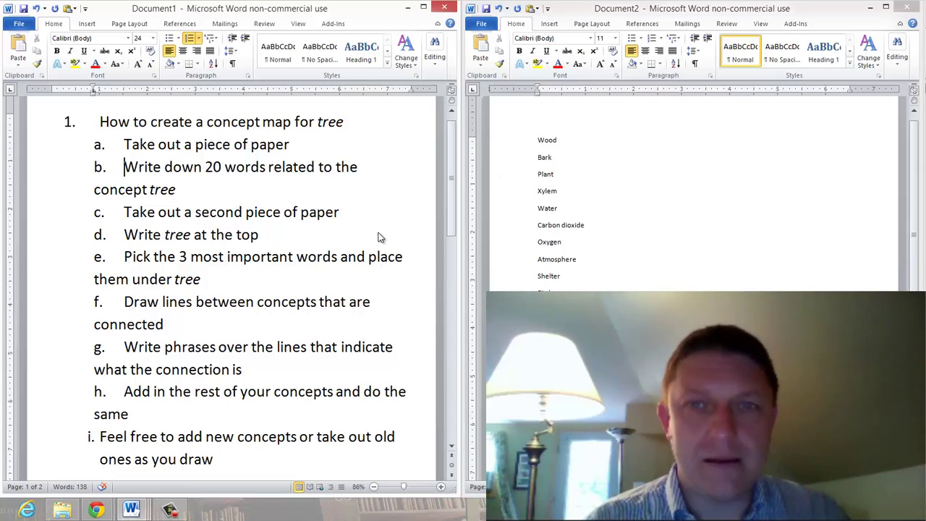
pyautogui.hotkey('alt', 'Tab')
pyautogui.hotkey('alt', 'Tab')
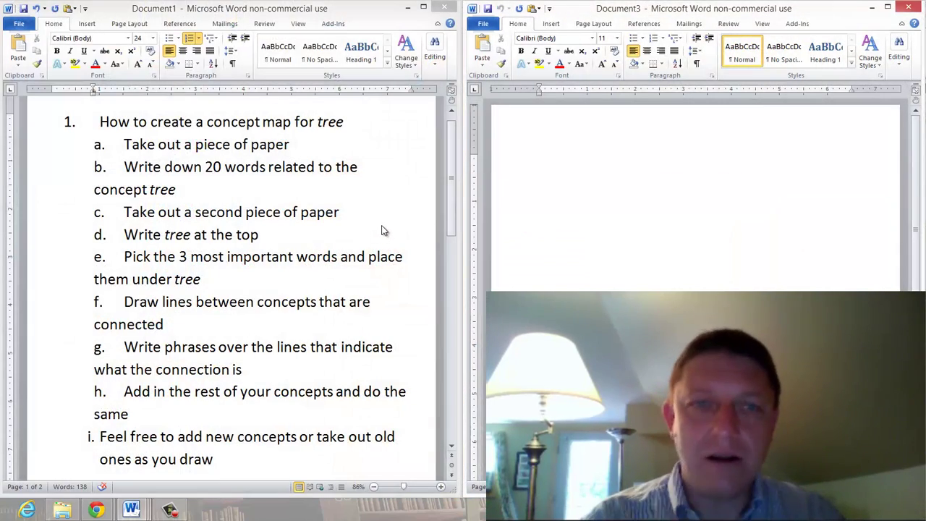
pyautogui.write('Tree')
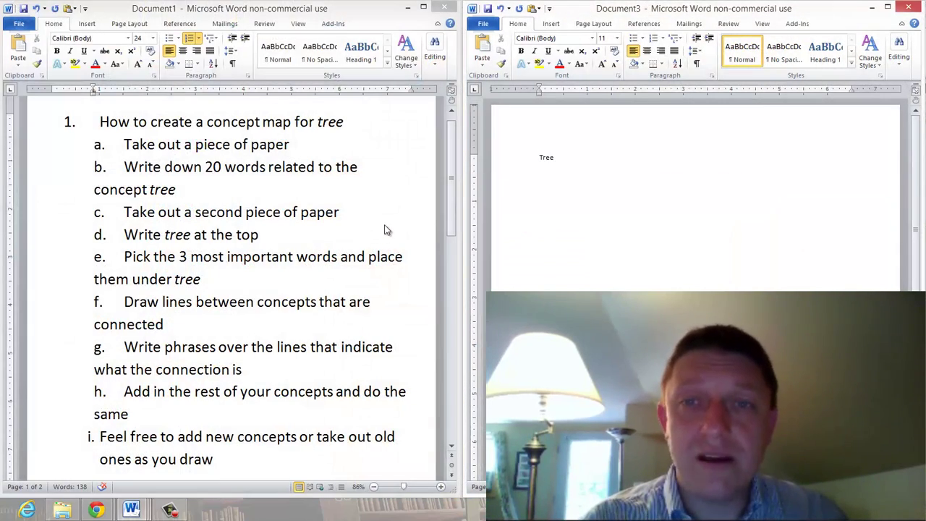
pyautogui.hotkey('shift', 'Home')
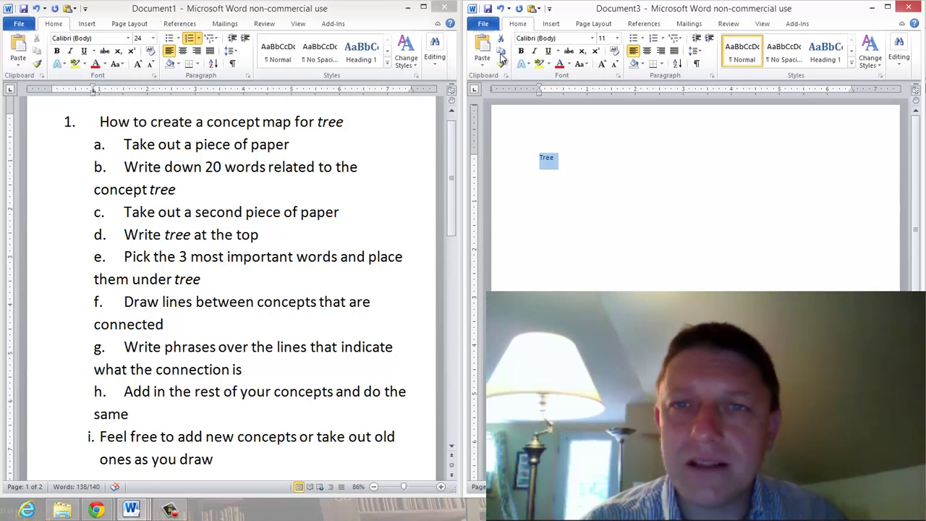
pyautogui.click(602, 63)
pyautogui.click(602, 64)
pyautogui.click(601, 64)
pyautogui.click(602, 64)
pyautogui.click(647, 51)
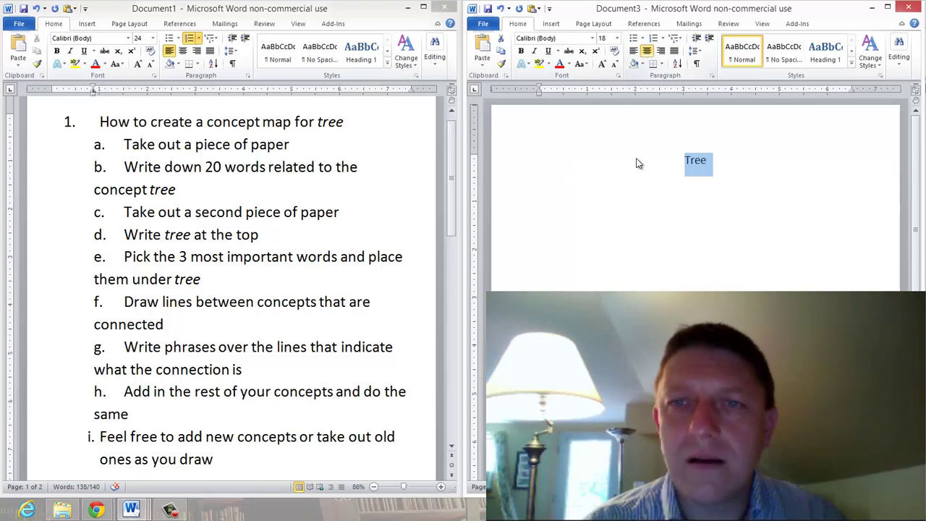
pyautogui.click(701, 160)
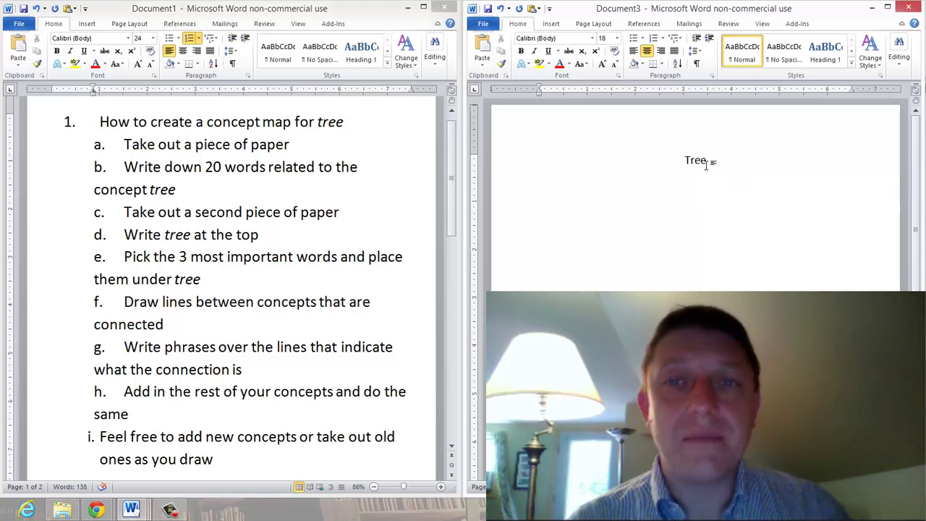
pyautogui.hotkey('alt', 'Tab')
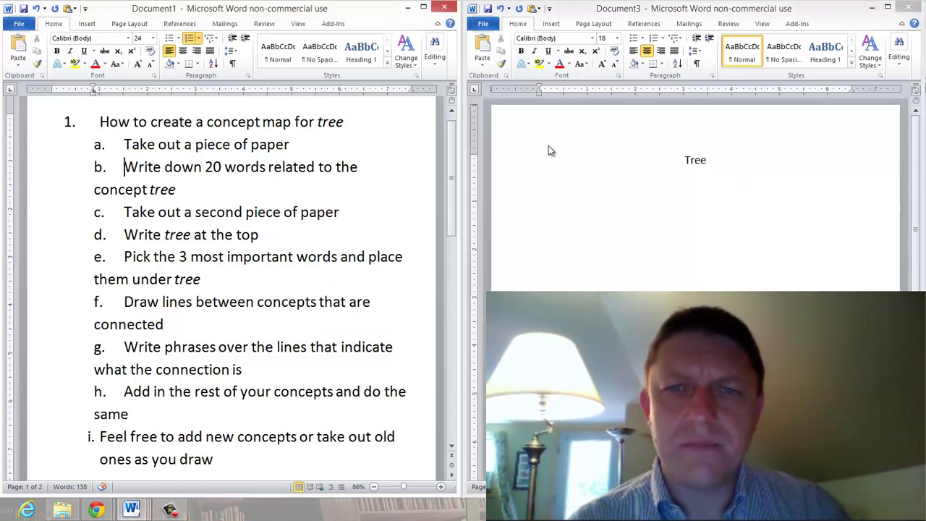
# - Make Wood and Atmosphere bold in the Document2 word list
pyautogui.hotkey('alt', 'Tab')
pyautogui.press('Tab')
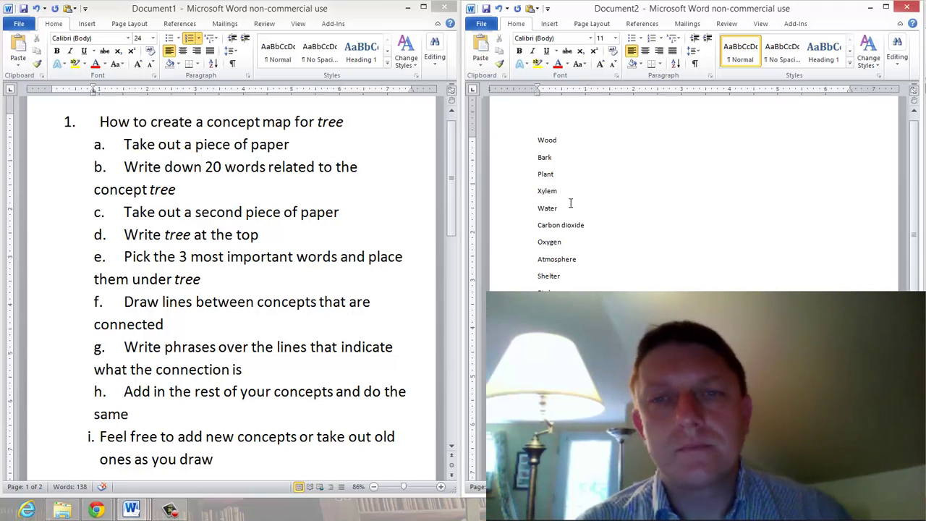
pyautogui.moveTo(559, 174); pyautogui.dragTo(518, 178)
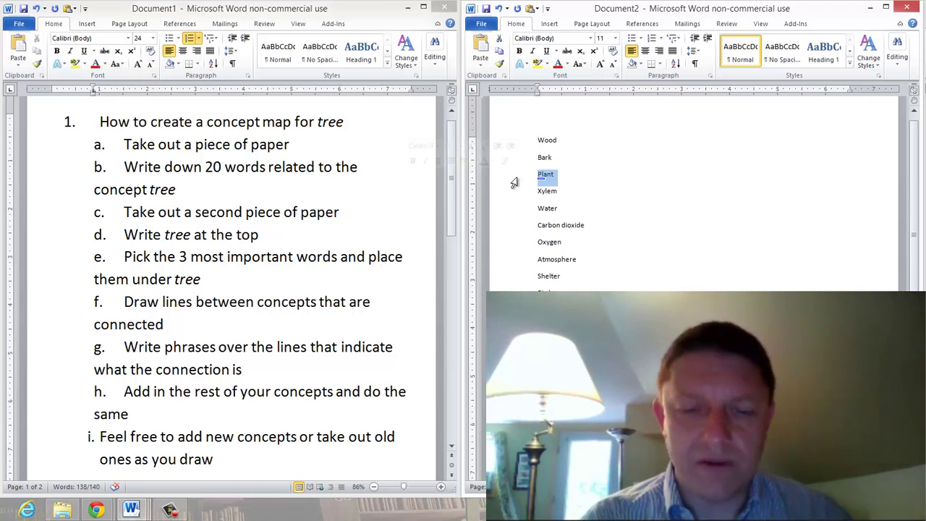
pyautogui.click(567, 212)
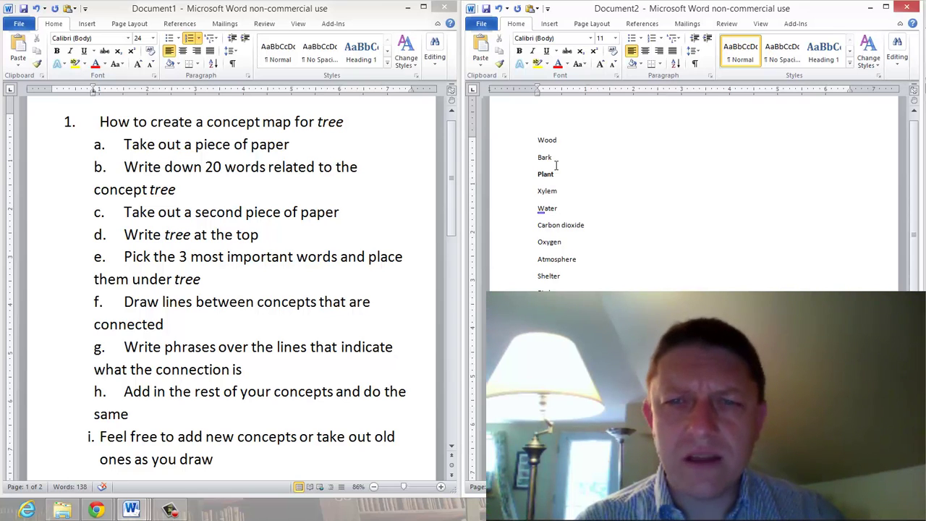
pyautogui.moveTo(561, 139); pyautogui.dragTo(535, 145)
pyautogui.hotkey('ctrl', 'b')
pyautogui.press('Down')
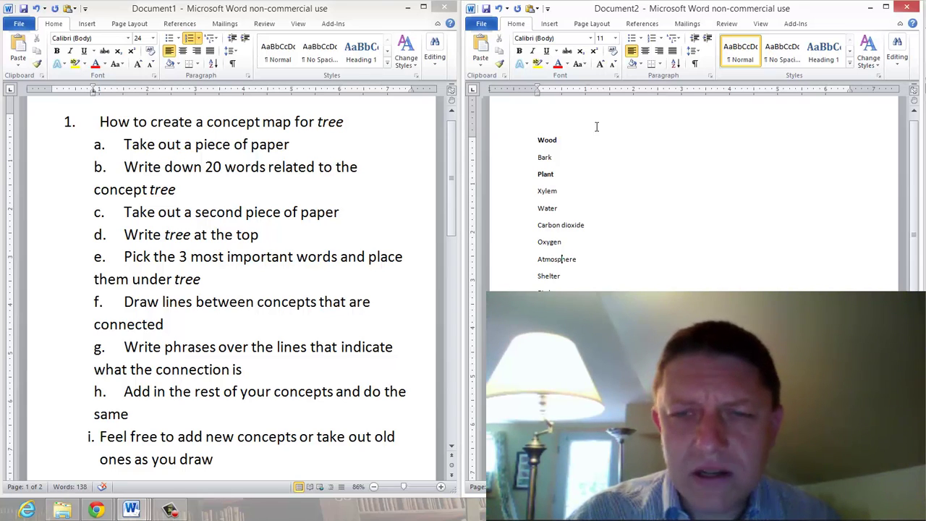
pyautogui.doubleClick(577, 259)
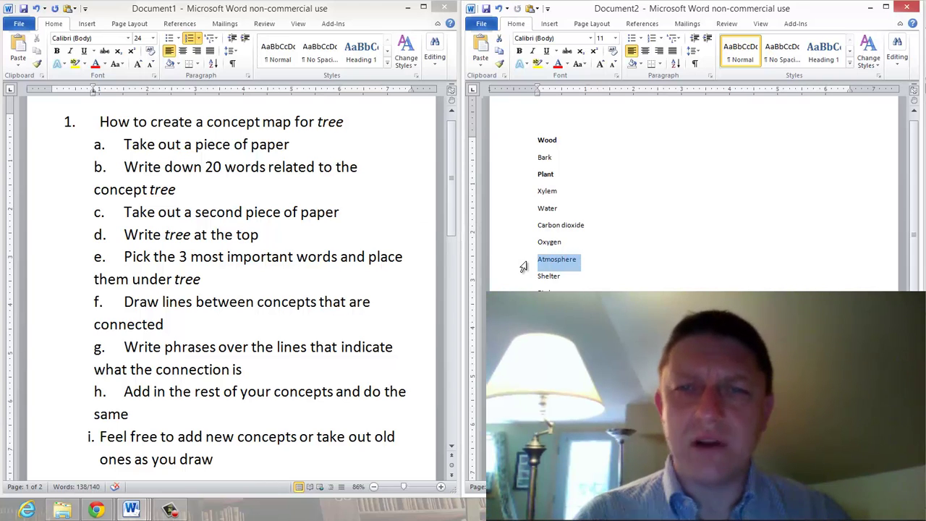
pyautogui.hotkey('ctrl', 'b')
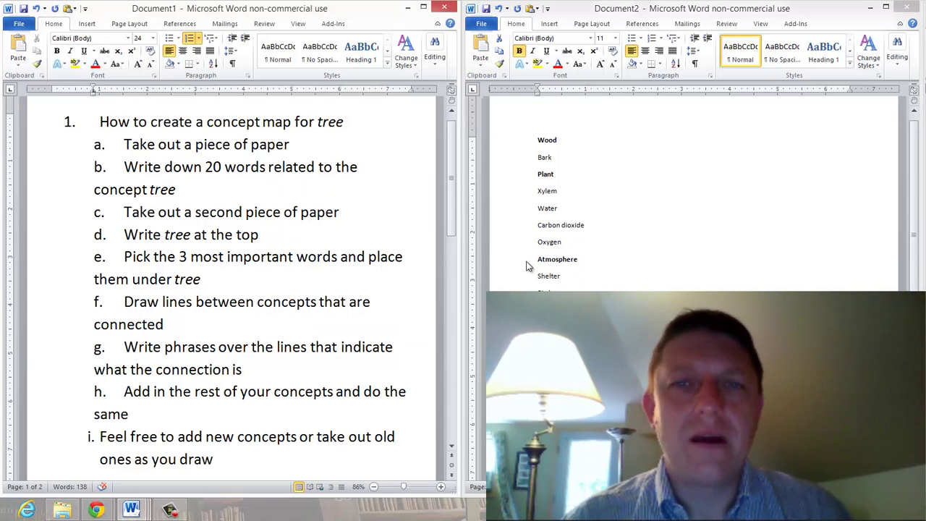
# - Switch to Document3 showing the centred Tree title
pyautogui.hotkey('alt', 'Tab')
pyautogui.hotkey('alt', 'Tab')
pyautogui.hotkey('alt', 'Tab')
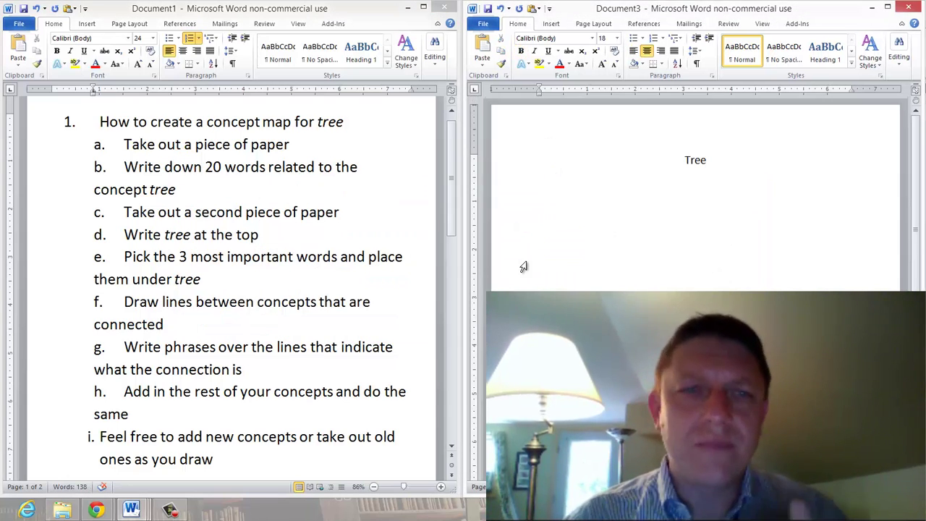
pyautogui.hotkey('alt', 'Tab')
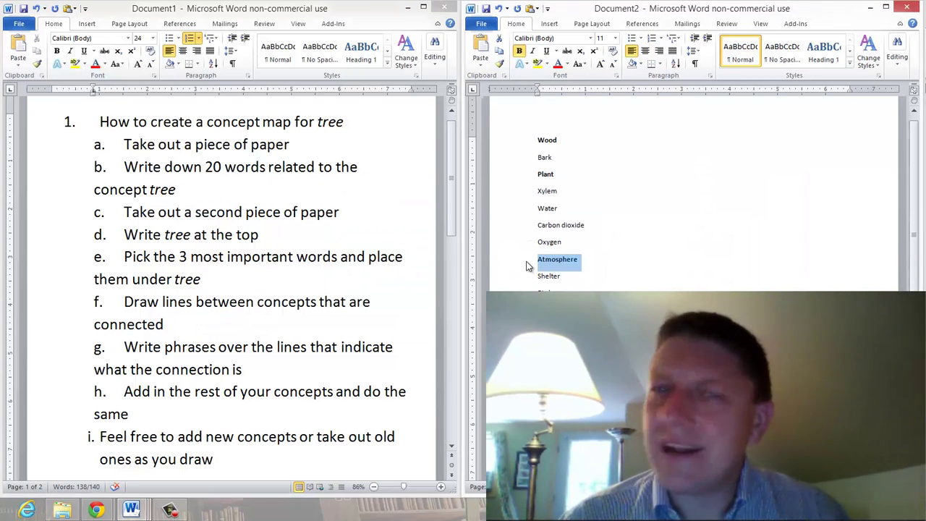
pyautogui.hotkey('alt', 'Tab')
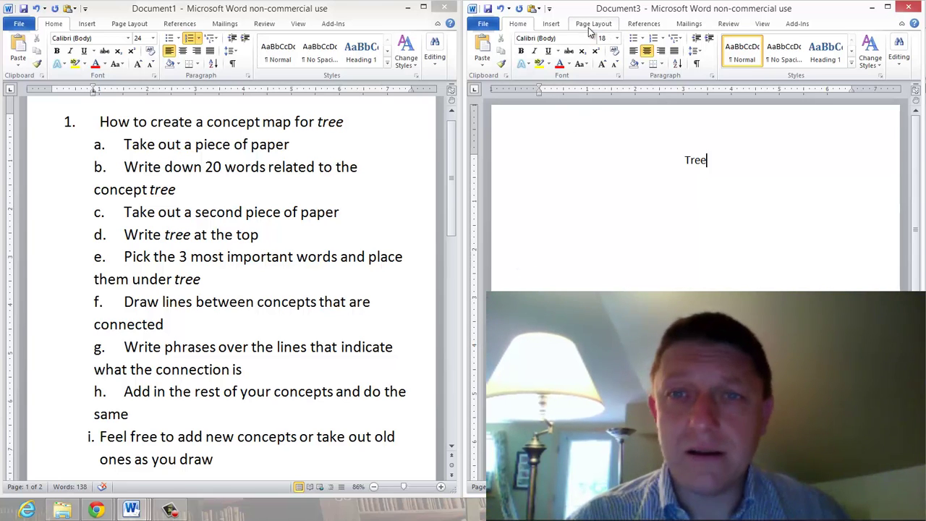
# - Draw an oval below and left of Tree and label it Wood
pyautogui.click(551, 24)
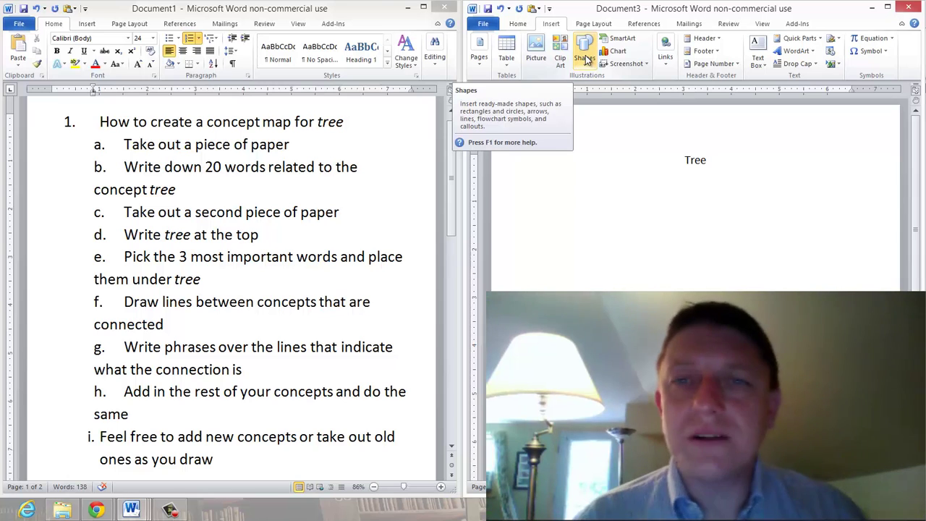
pyautogui.click(585, 57)
pyautogui.click(510, 87)
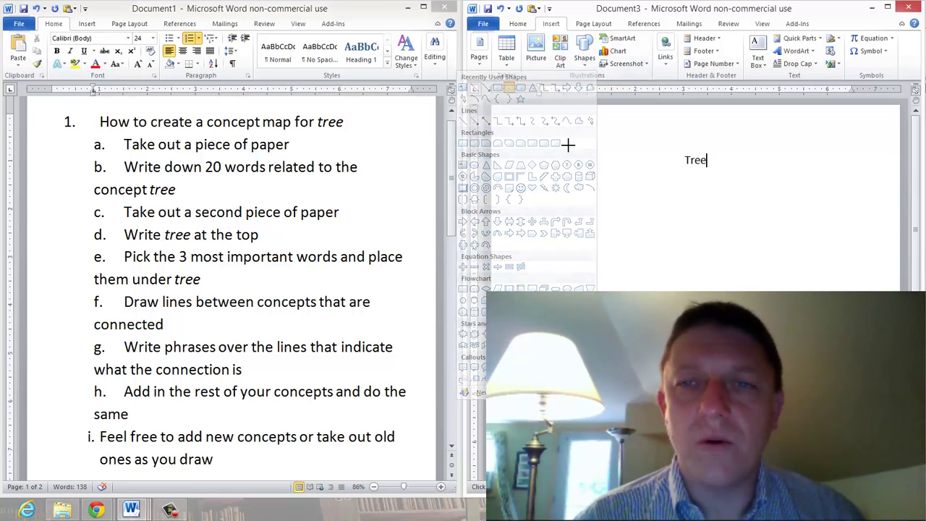
pyautogui.moveTo(557, 183); pyautogui.dragTo(614, 212)
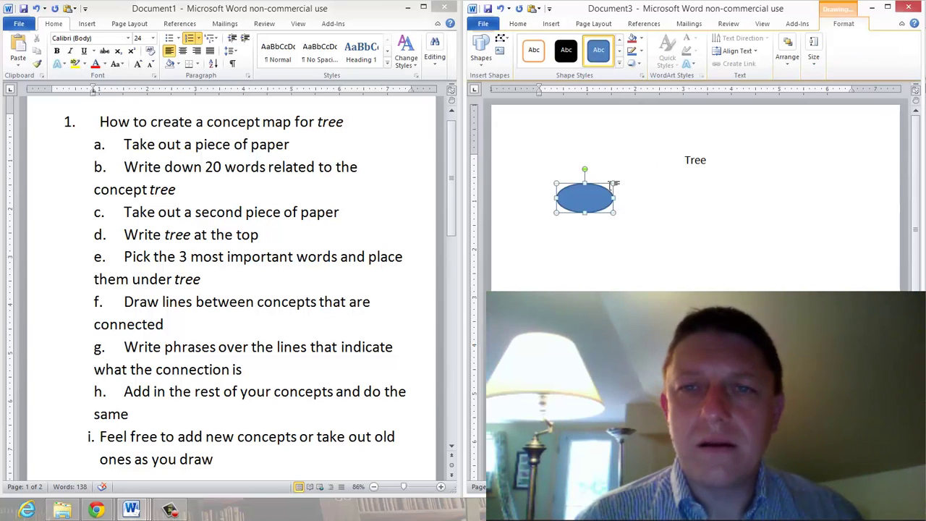
pyautogui.write('Wood')
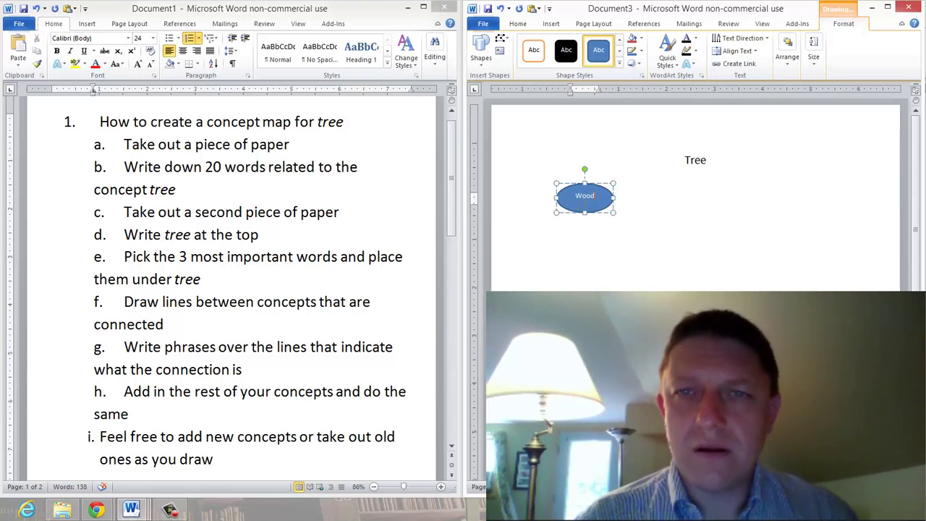
pyautogui.click(651, 191)
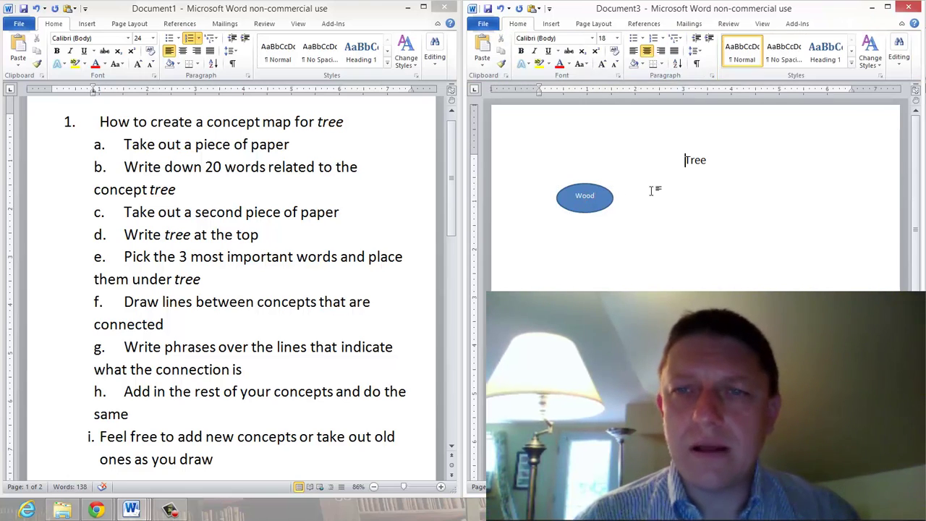
pyautogui.click(551, 23)
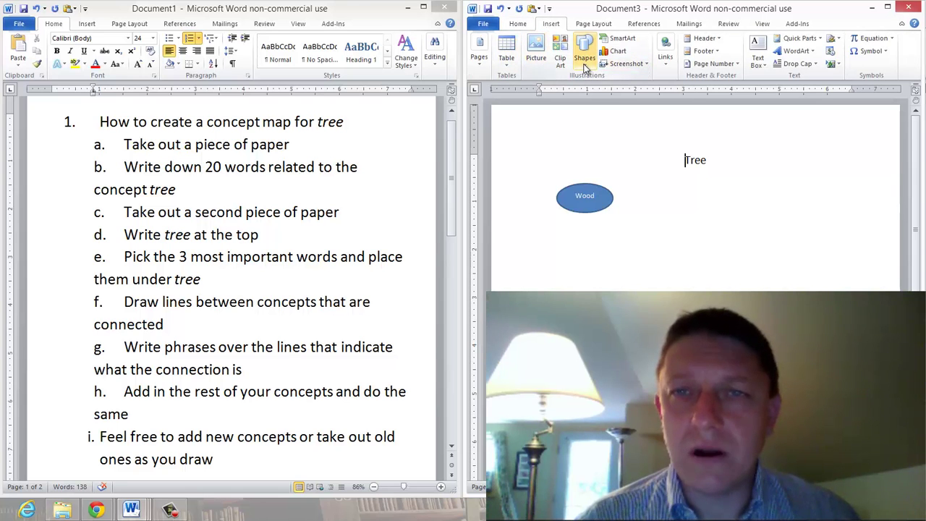
# - Draw a second oval under Tree labelled Atmosphere, widened so the word fits
pyautogui.click(586, 63)
pyautogui.click(509, 89)
pyautogui.moveTo(666, 186); pyautogui.dragTo(723, 217)
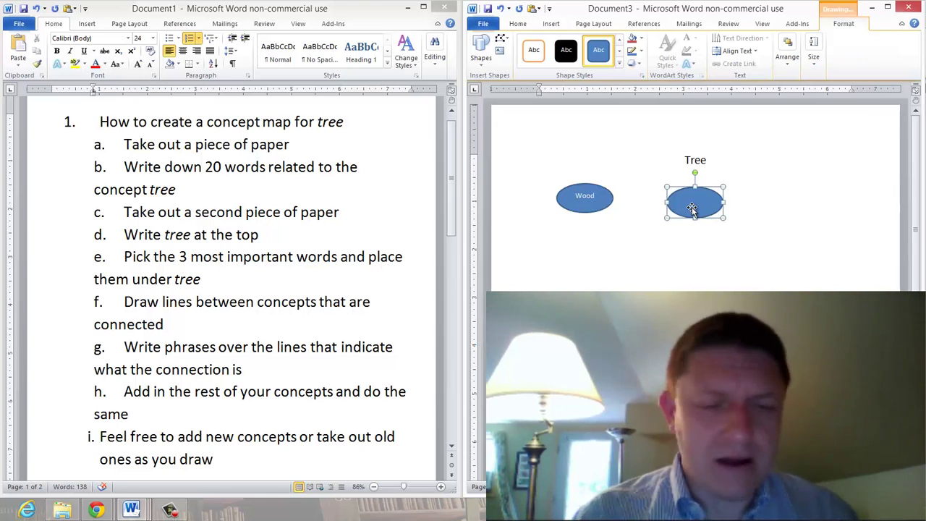
pyautogui.write('Atmosphere')
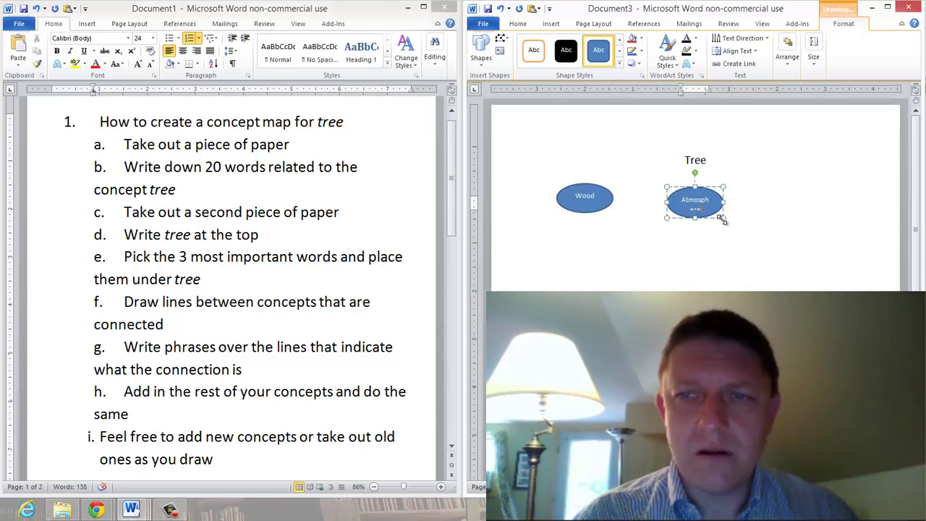
pyautogui.moveTo(723, 202); pyautogui.dragTo(693, 198)
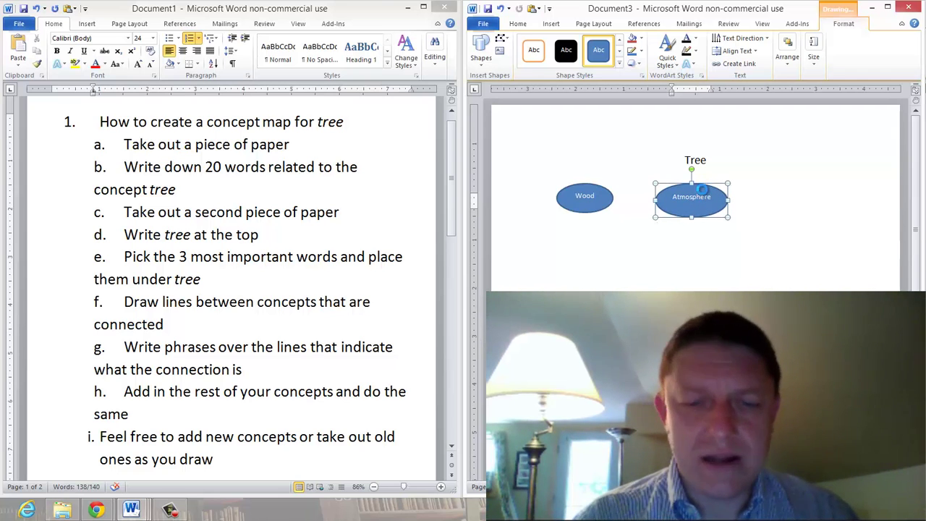
# - Duplicate the Atmosphere oval to its right and relabel the copy Plant
pyautogui.hotkey('ctrl', 'c')
pyautogui.hotkey('ctrl', 'v')
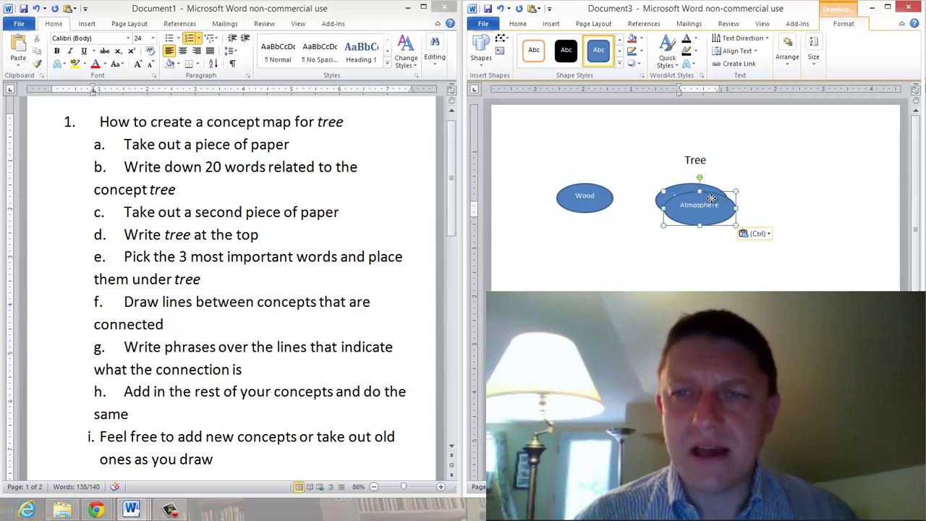
pyautogui.moveTo(705, 206); pyautogui.dragTo(804, 192)
pyautogui.hotkey('alt', 'Tab')
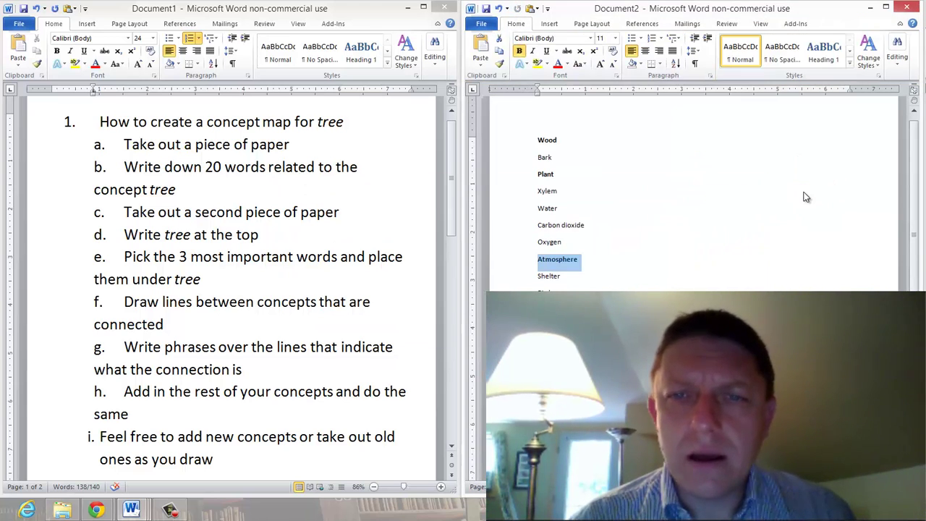
pyautogui.hotkey('alt', 'Tab')
pyautogui.doubleClick(801, 196)
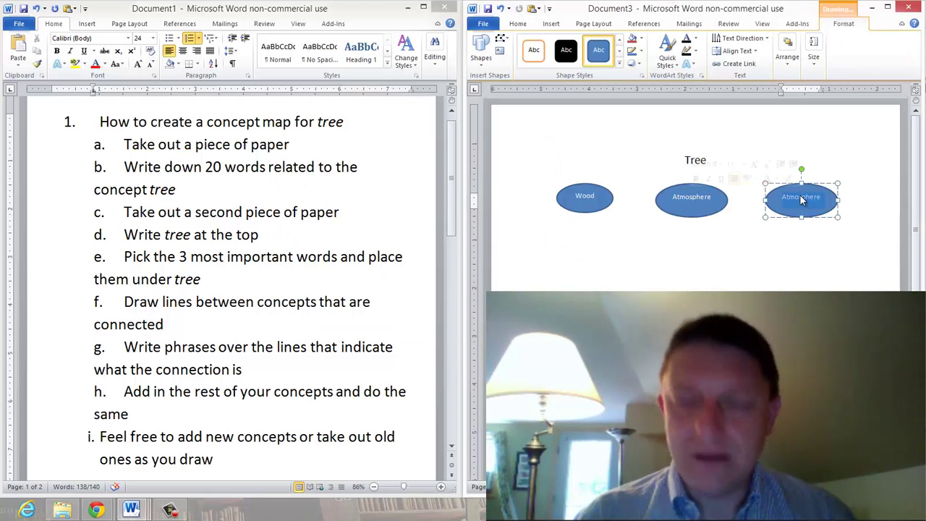
pyautogui.press('Delete')
pyautogui.write('Plant')
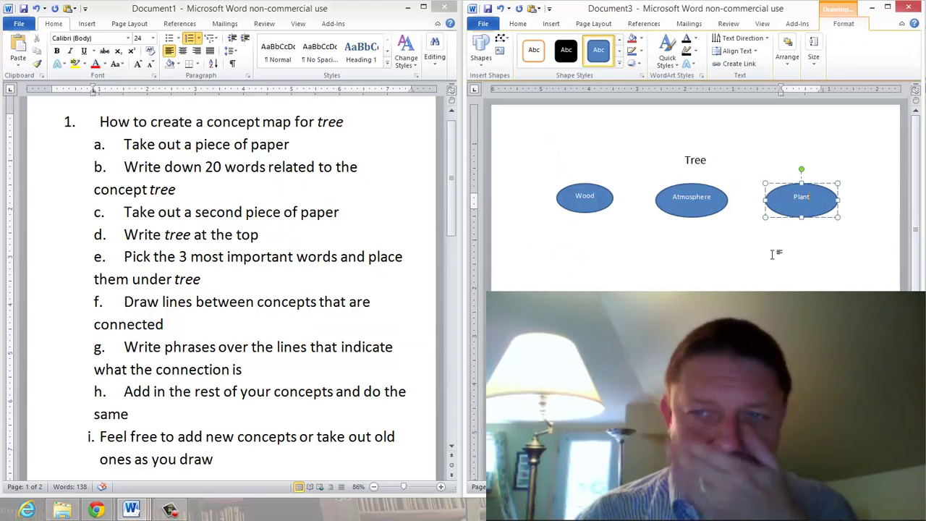
pyautogui.click(768, 261)
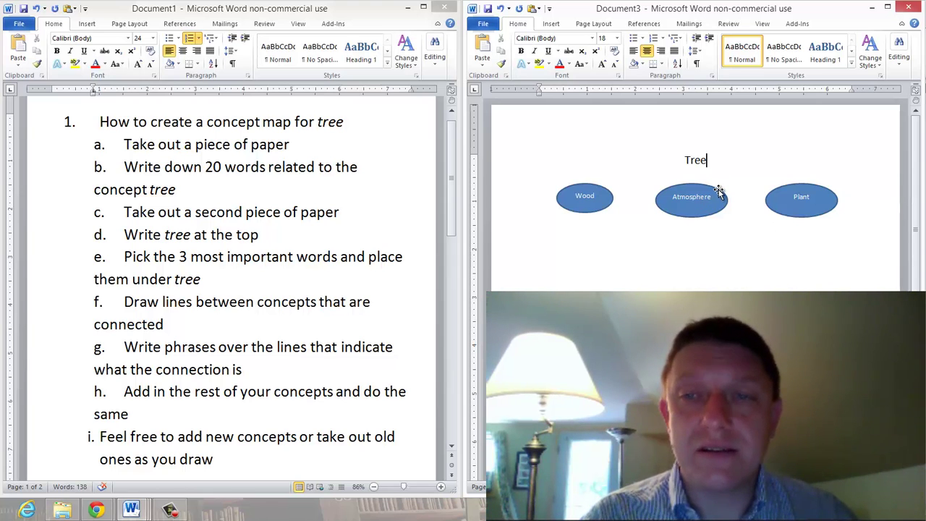
# - Move Plant to the centre under Tree and Atmosphere to the row's right end
pyautogui.moveTo(717, 191); pyautogui.dragTo(839, 272)
pyautogui.click(823, 206)
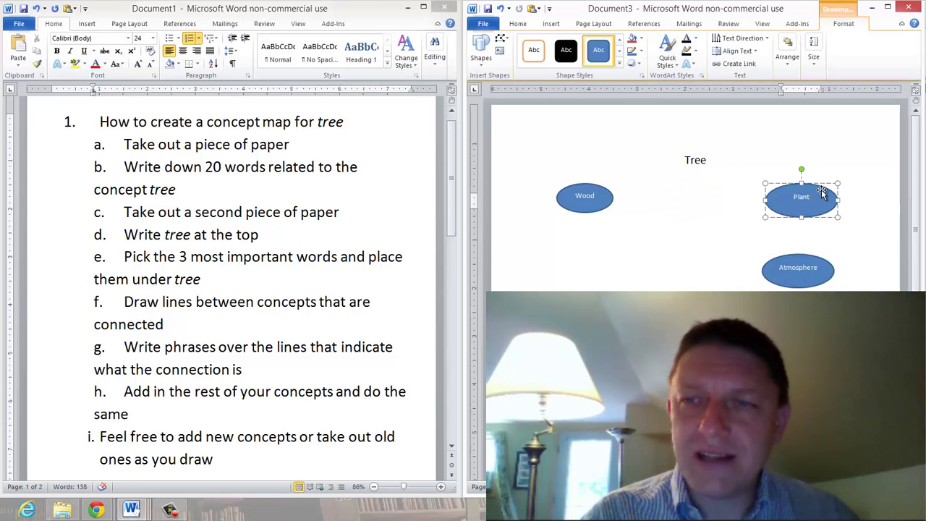
pyautogui.moveTo(822, 193); pyautogui.dragTo(716, 185)
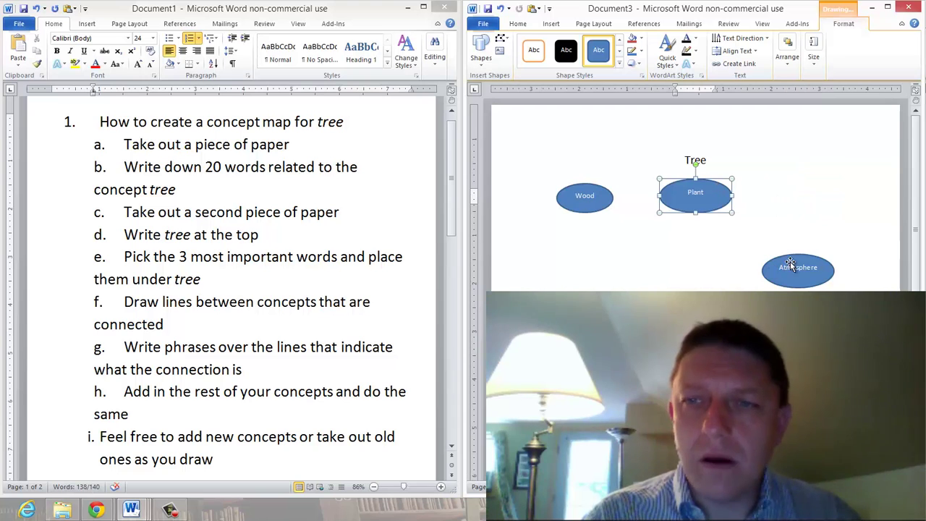
pyautogui.moveTo(792, 264); pyautogui.dragTo(794, 187)
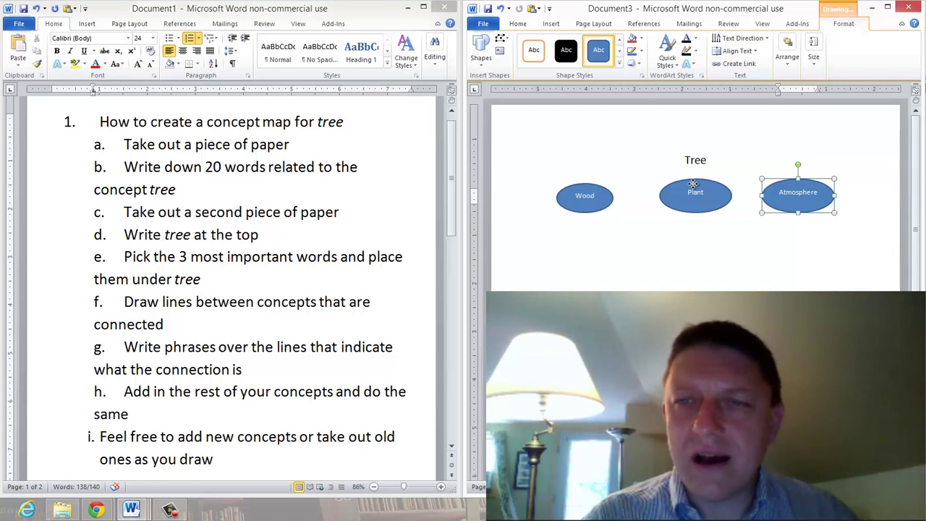
pyautogui.moveTo(693, 185); pyautogui.dragTo(691, 187)
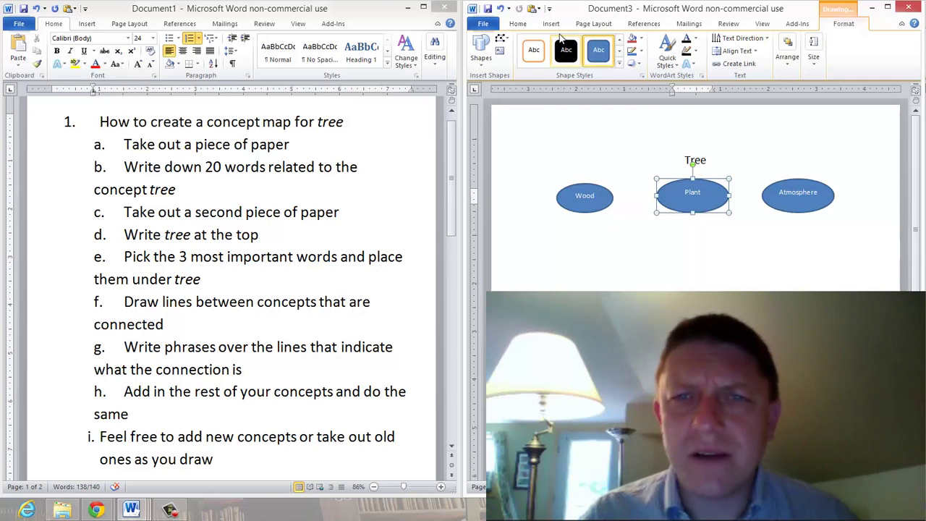
# - Draw a line from Wood to Plant and give it the first dark shape style
pyautogui.click(561, 25)
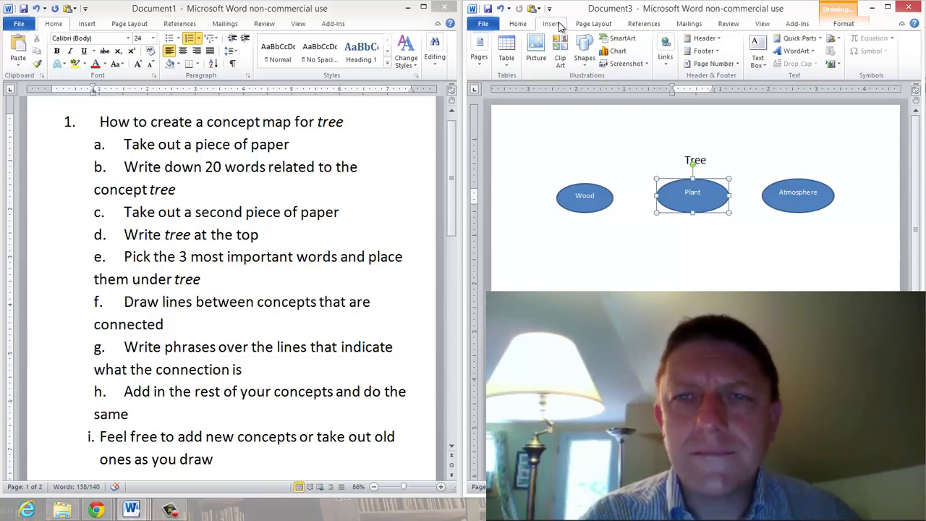
pyautogui.click(585, 64)
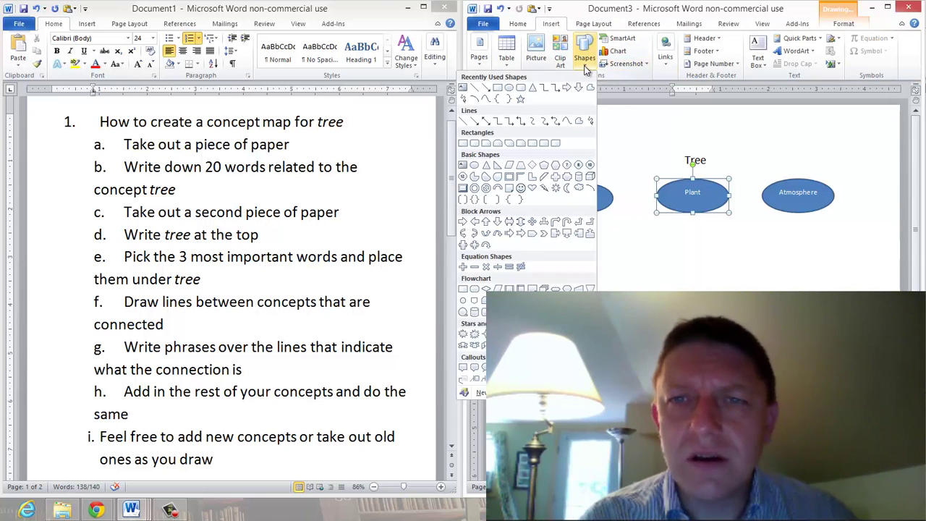
pyautogui.click(475, 89)
pyautogui.moveTo(613, 195); pyautogui.dragTo(657, 197)
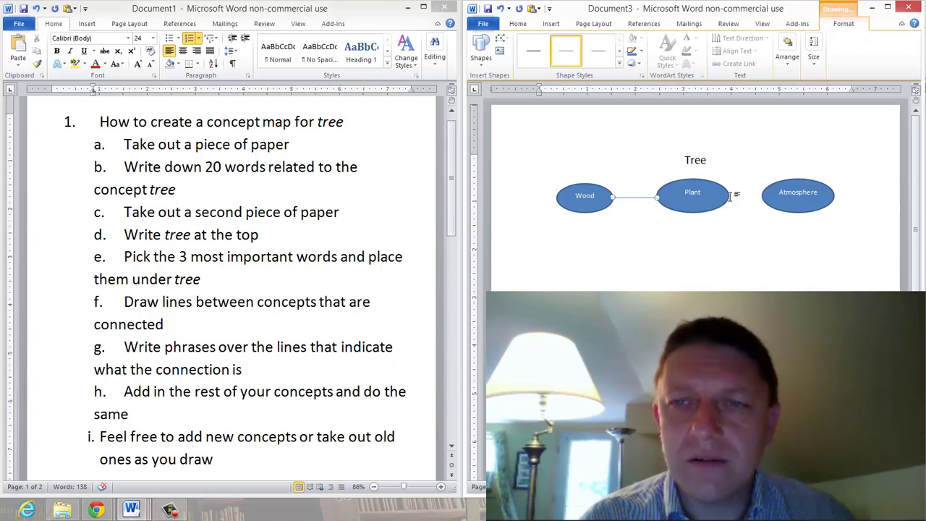
pyautogui.click(530, 47)
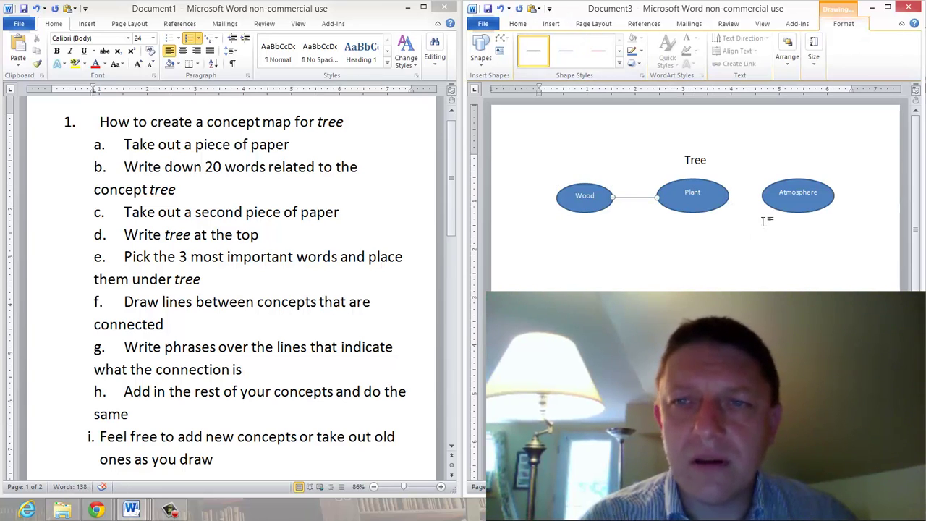
# - Draw a line from Plant to Atmosphere and delete the stray typed letters
pyautogui.click(550, 24)
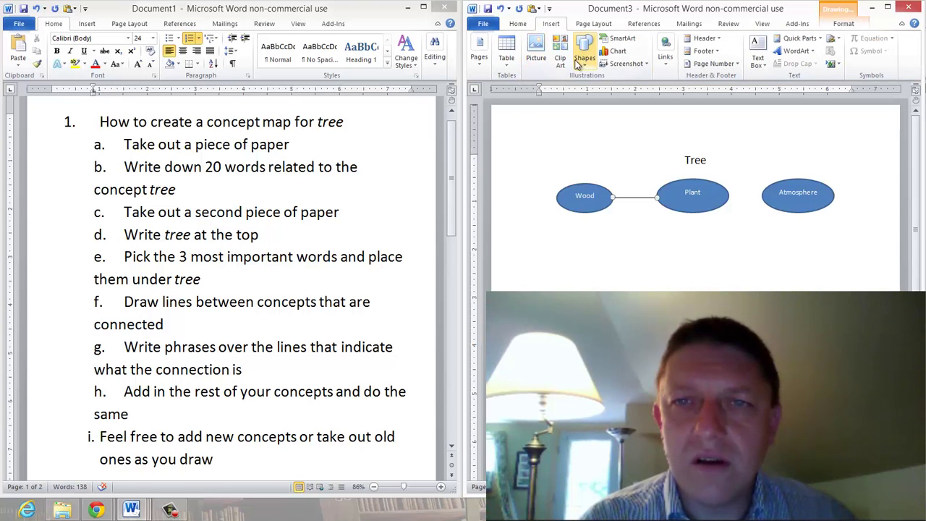
pyautogui.click(585, 57)
pyautogui.click(482, 87)
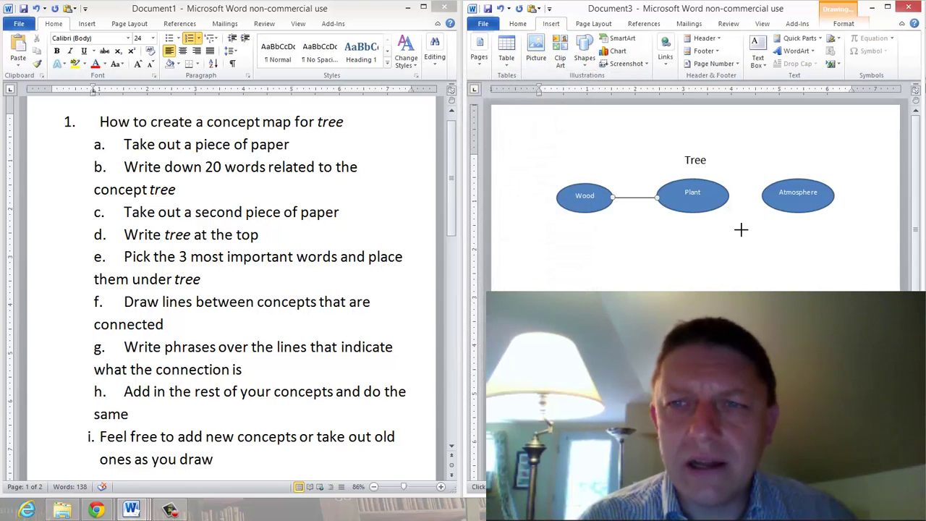
pyautogui.moveTo(731, 194); pyautogui.dragTo(762, 197)
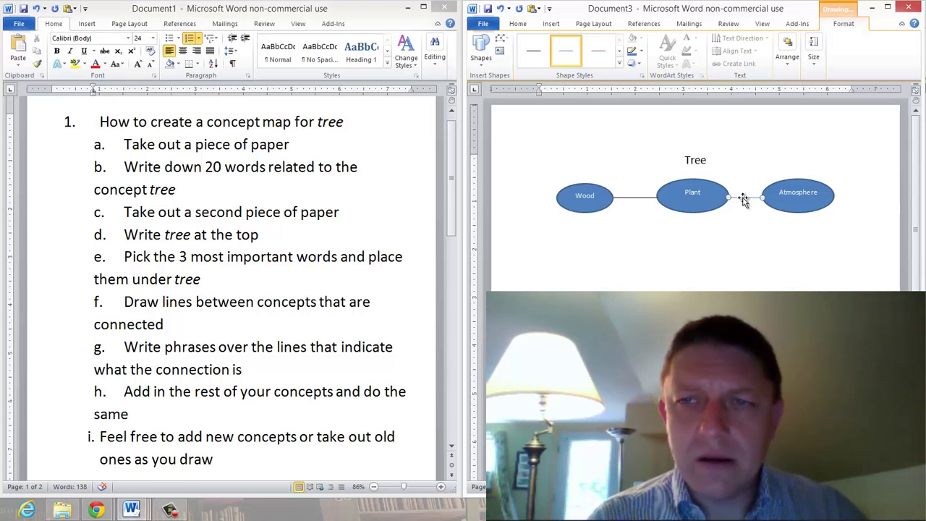
pyautogui.write('pr')
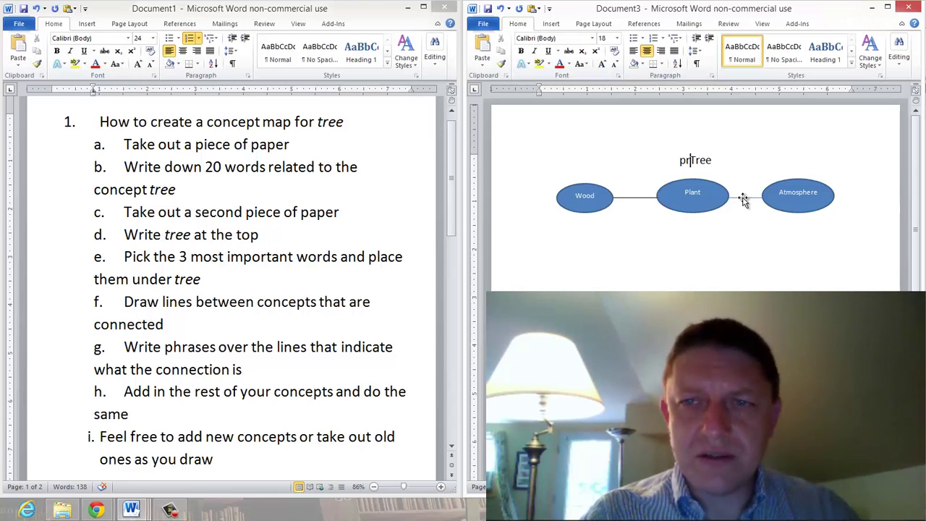
pyautogui.press('BackSpace')
pyautogui.press('BackSpace')
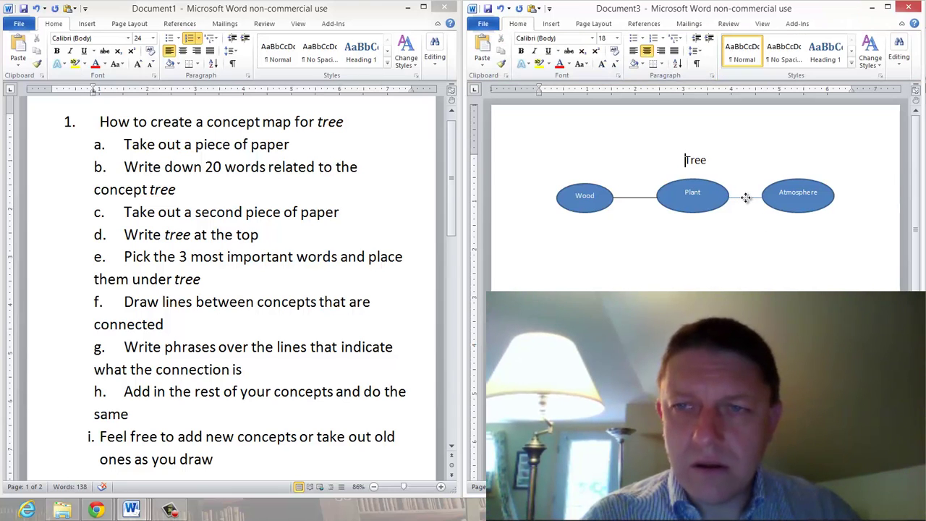
pyautogui.click(746, 197)
pyautogui.write('p')
pyautogui.press('BackSpace')
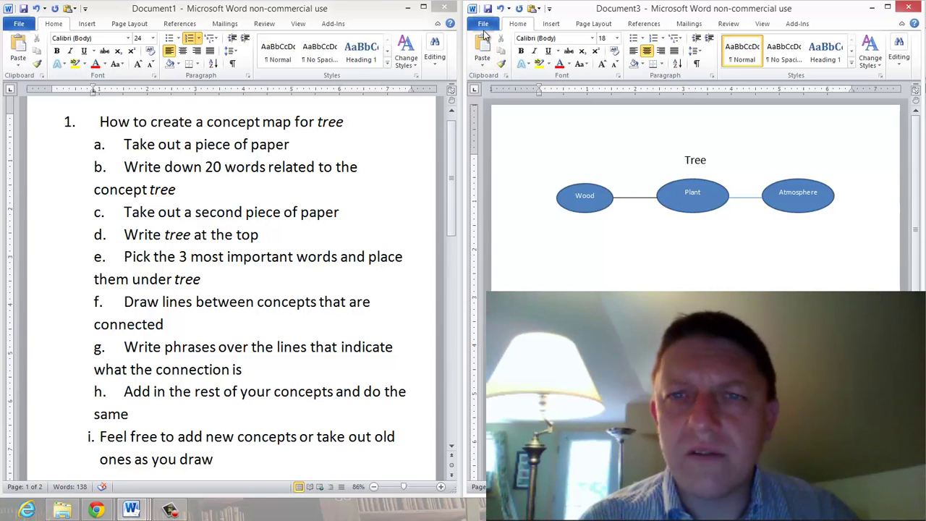
# - Insert a text box reading 'produces' and place it between Plant and Atmosphere
pyautogui.click(553, 24)
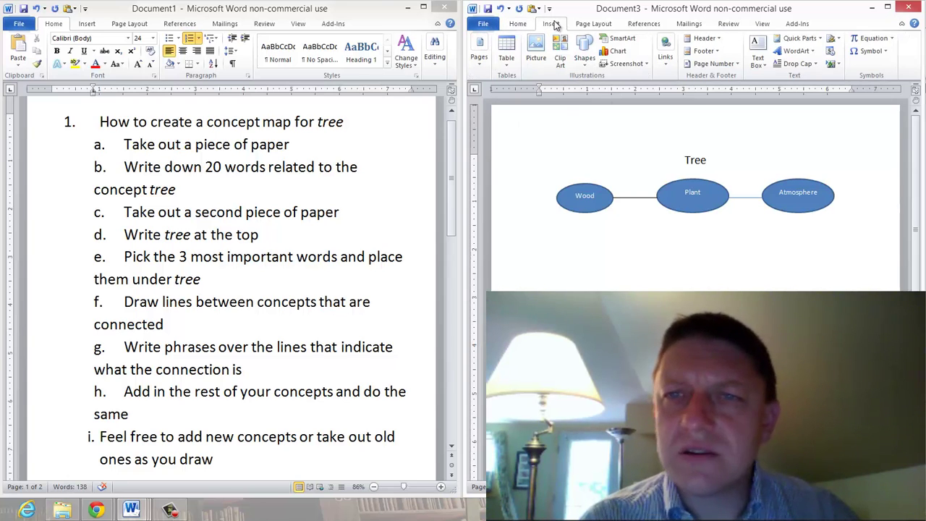
pyautogui.click(762, 65)
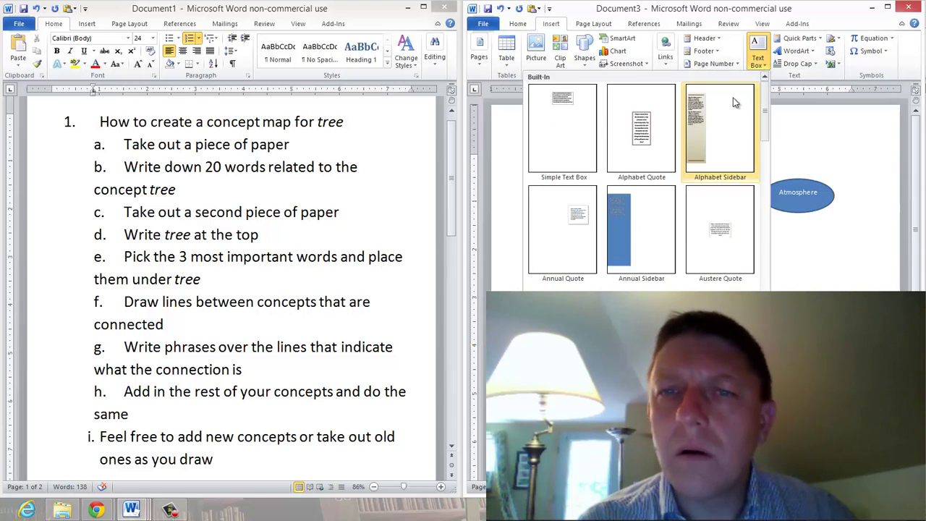
pyautogui.click(805, 187)
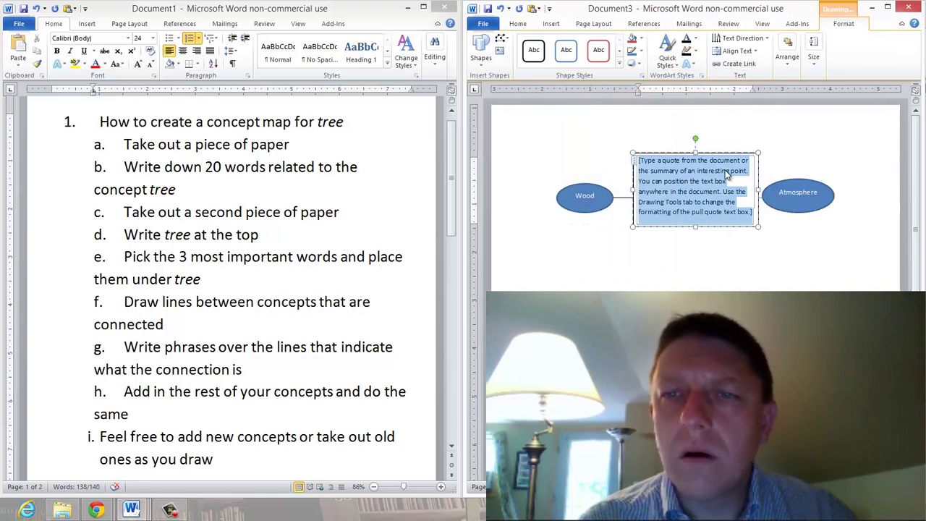
pyautogui.write('p')
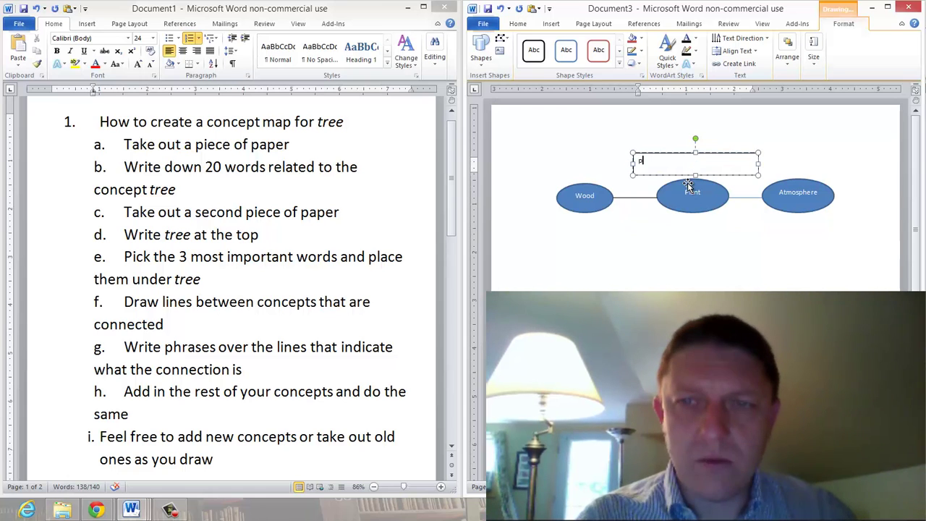
pyautogui.write('roduces')
pyautogui.click(680, 152)
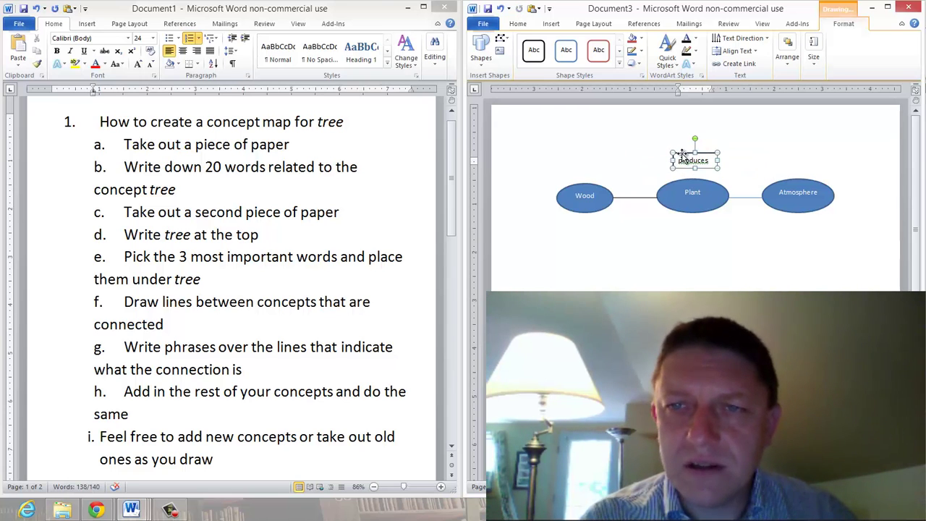
pyautogui.moveTo(682, 154); pyautogui.dragTo(737, 176)
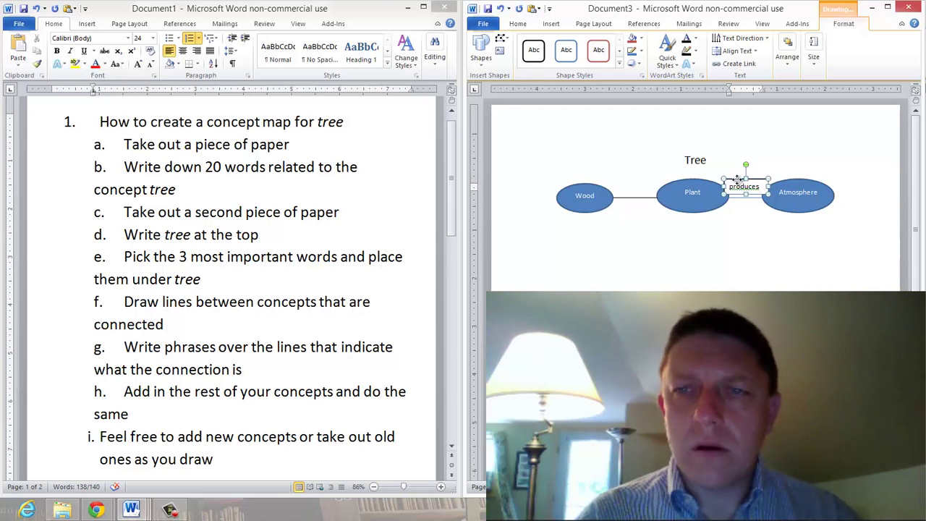
# - Duplicate the label, keeping 'produces' by Atmosphere and retyping the Wood–Plant copy 'Makes up a'
pyautogui.moveTo(739, 181); pyautogui.dragTo(628, 185)
pyautogui.hotkey('ctrl', 'v')
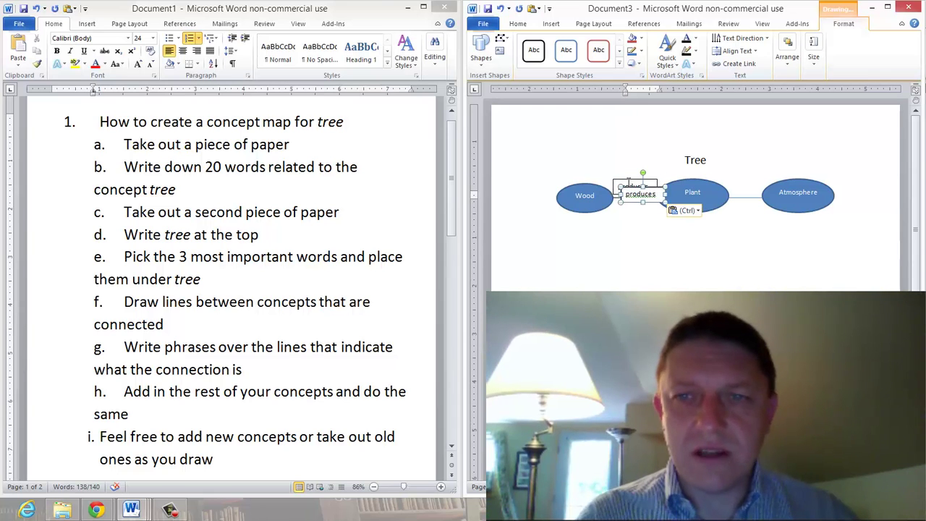
pyautogui.moveTo(637, 186); pyautogui.dragTo(732, 178)
pyautogui.doubleClick(631, 186)
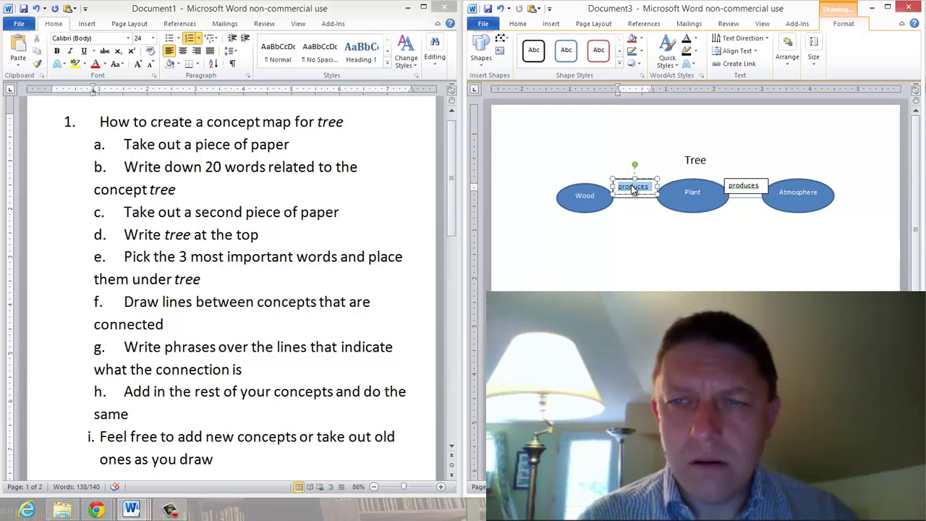
pyautogui.write('make')
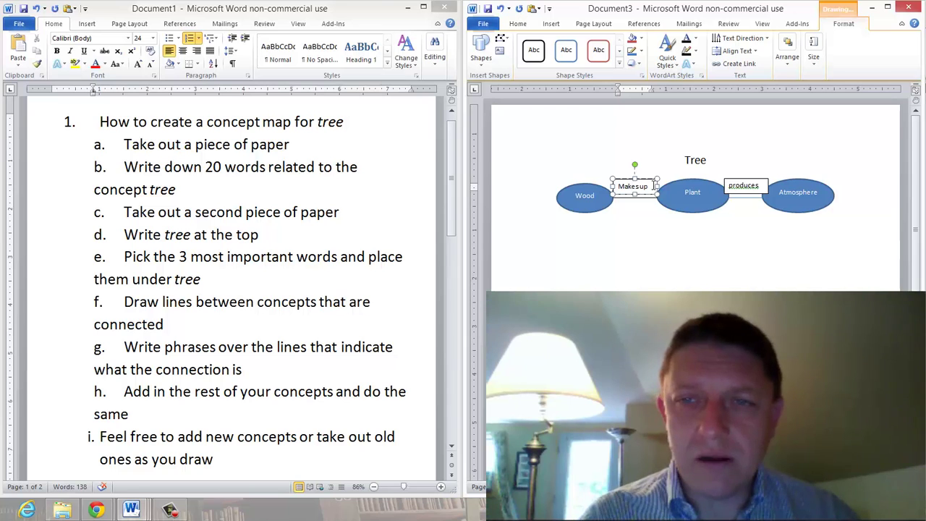
pyautogui.write('s up a')
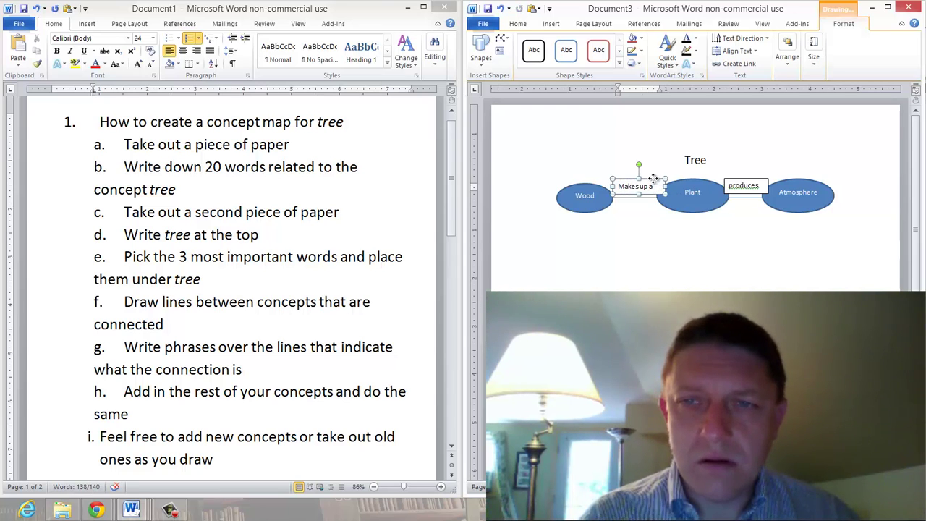
pyautogui.moveTo(653, 178); pyautogui.dragTo(649, 178)
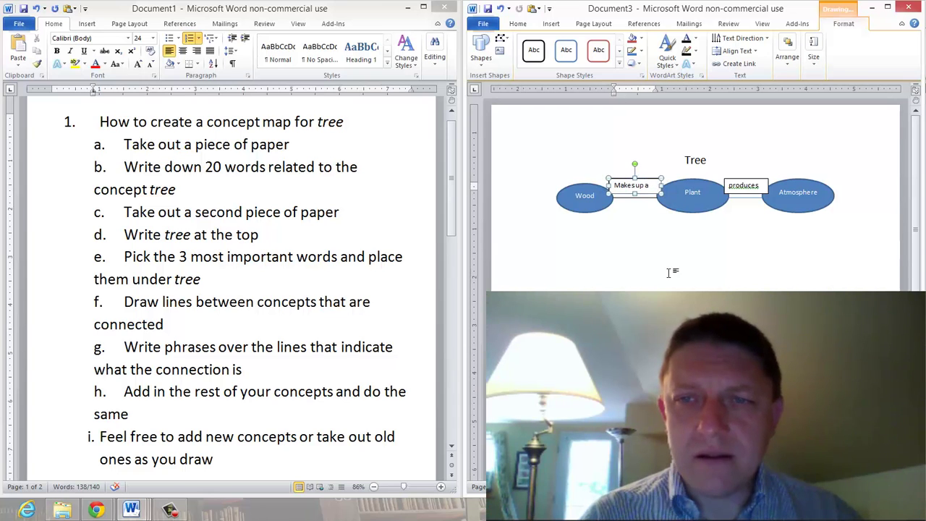
# - Draw an oval above Plant labelled Tree
pyautogui.click(693, 161)
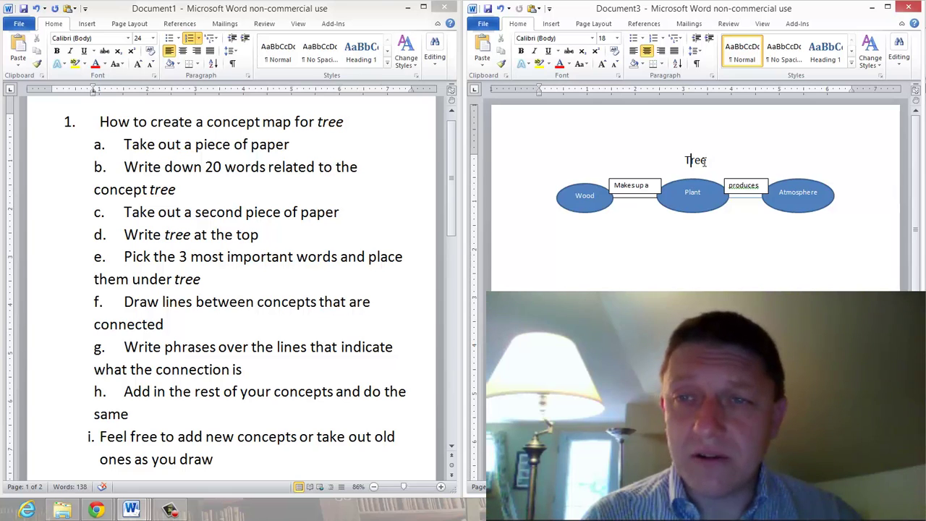
pyautogui.hotkey('ctrl', 'a')
pyautogui.click(700, 165)
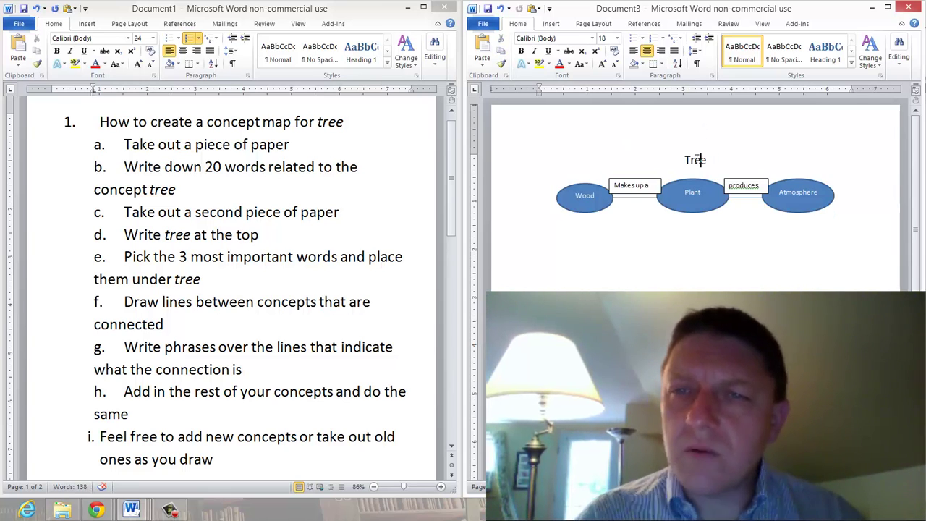
pyautogui.hotkey('ctrl', 'a')
pyautogui.click(698, 159)
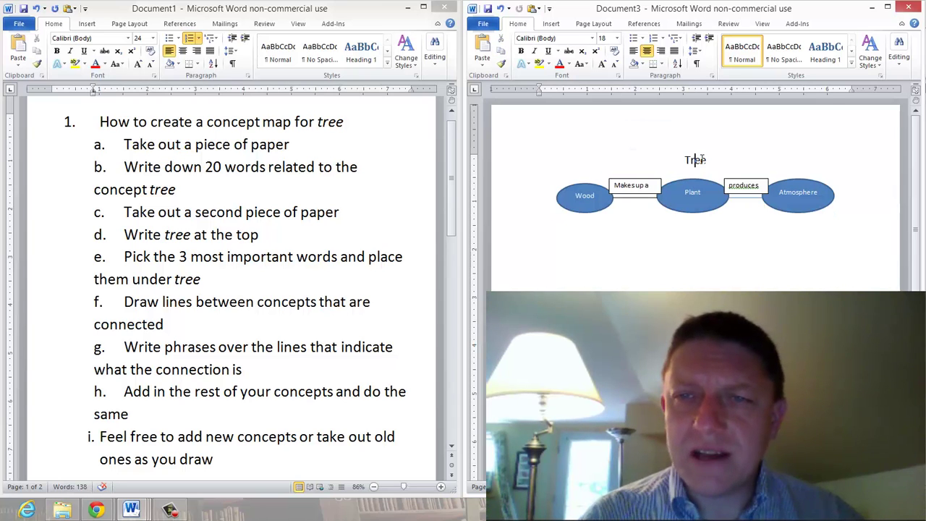
pyautogui.click(551, 23)
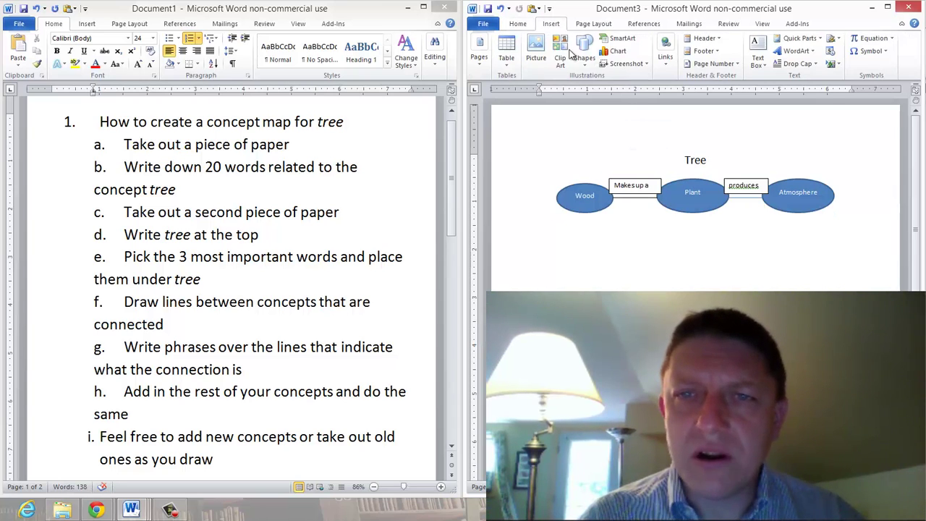
pyautogui.click(584, 54)
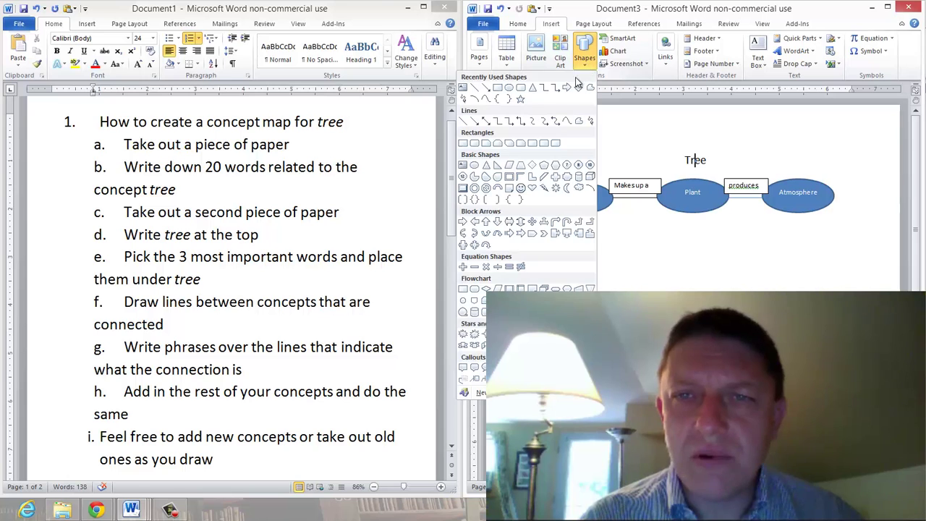
pyautogui.click(510, 88)
pyautogui.moveTo(668, 138); pyautogui.dragTo(728, 173)
pyautogui.write('Tree')
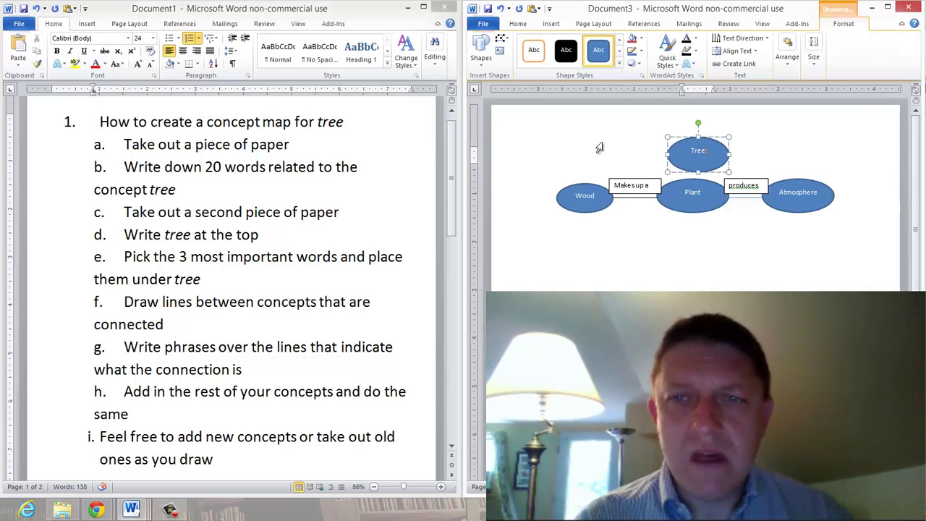
# - Draw connecting lines from the Tree oval to Wood, Atmosphere and Plant
pyautogui.click(551, 24)
pyautogui.click(584, 58)
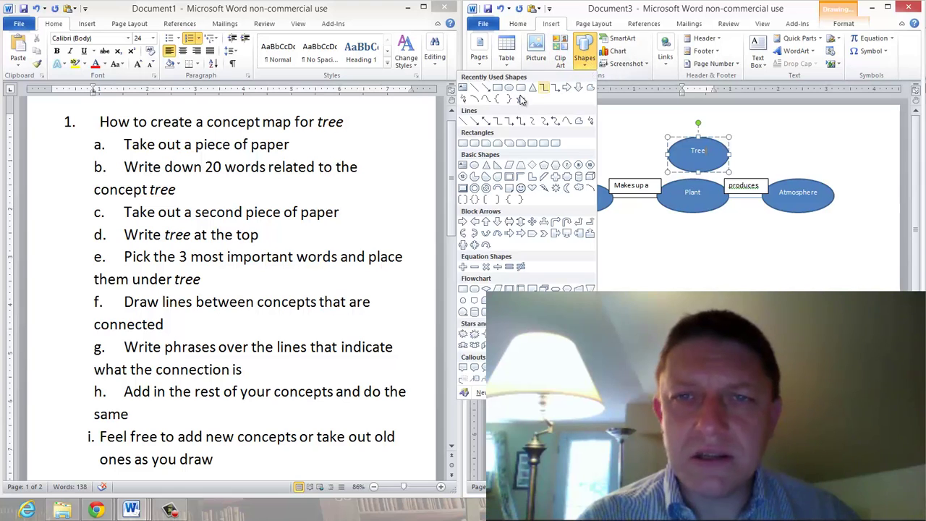
pyautogui.click(475, 88)
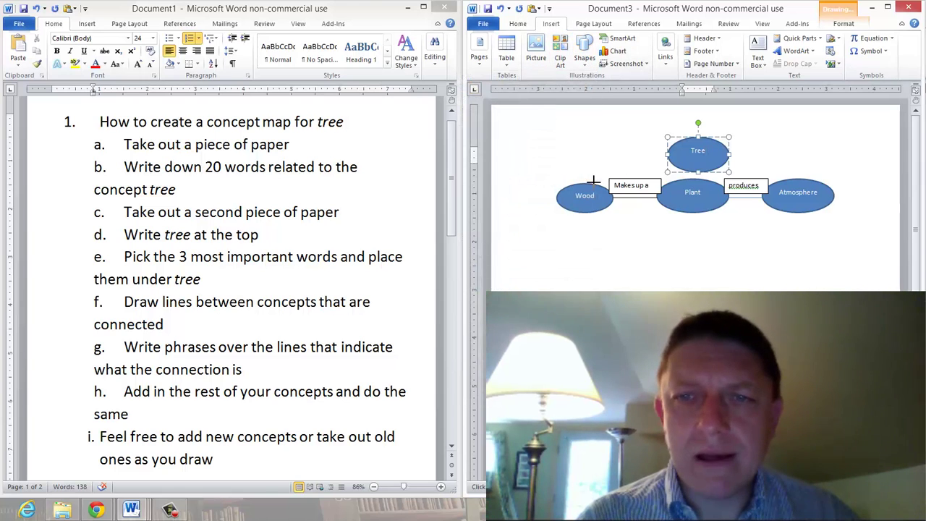
pyautogui.moveTo(596, 179); pyautogui.dragTo(667, 155)
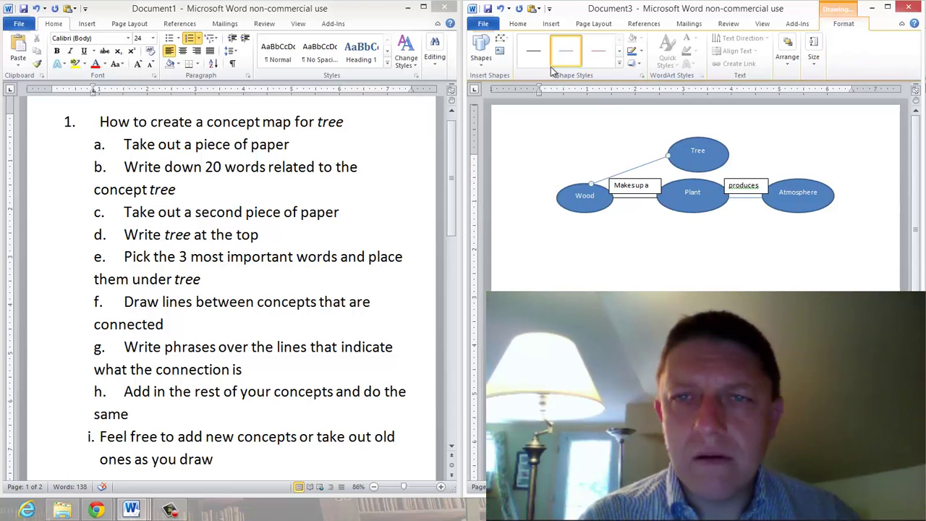
pyautogui.click(552, 24)
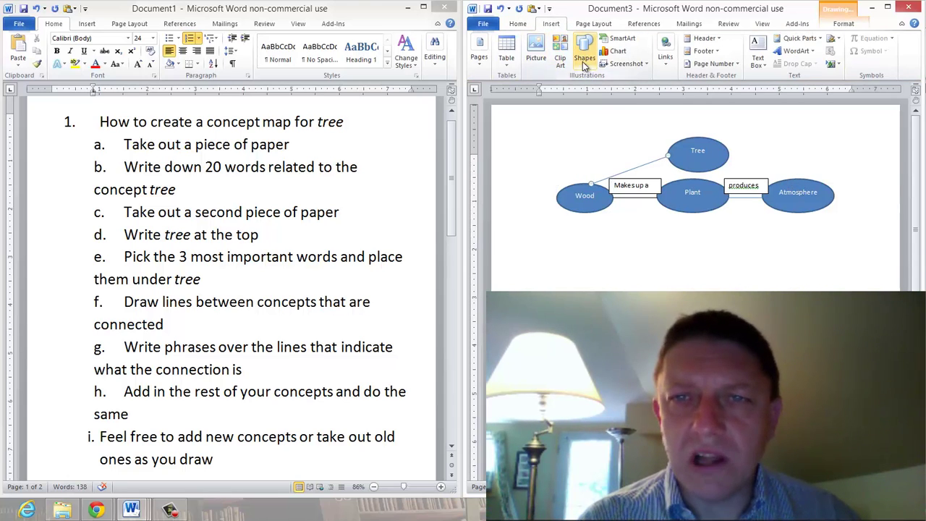
pyautogui.click(584, 53)
pyautogui.click(476, 88)
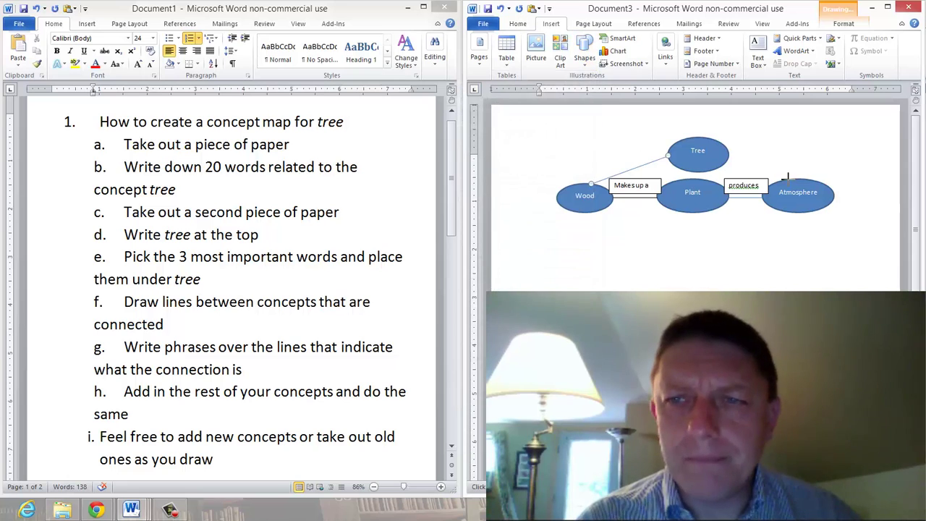
pyautogui.moveTo(796, 180); pyautogui.dragTo(729, 155)
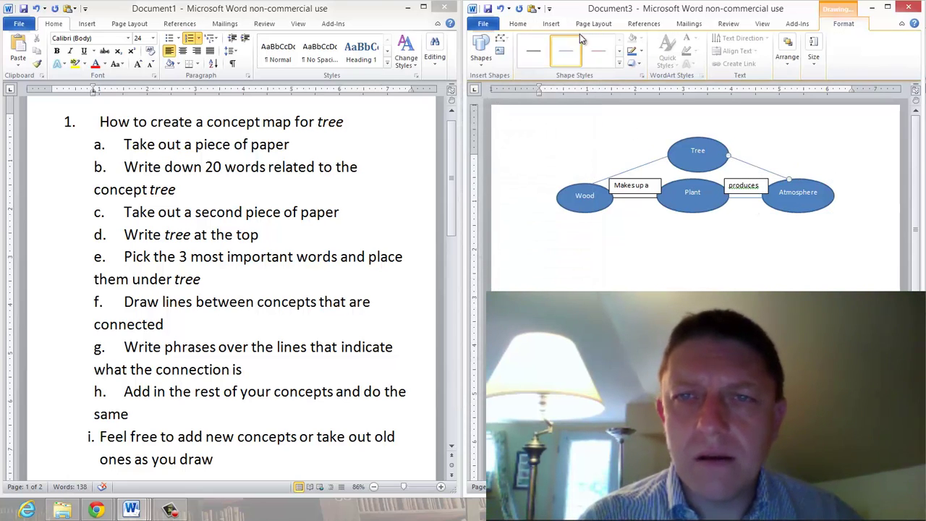
pyautogui.click(551, 23)
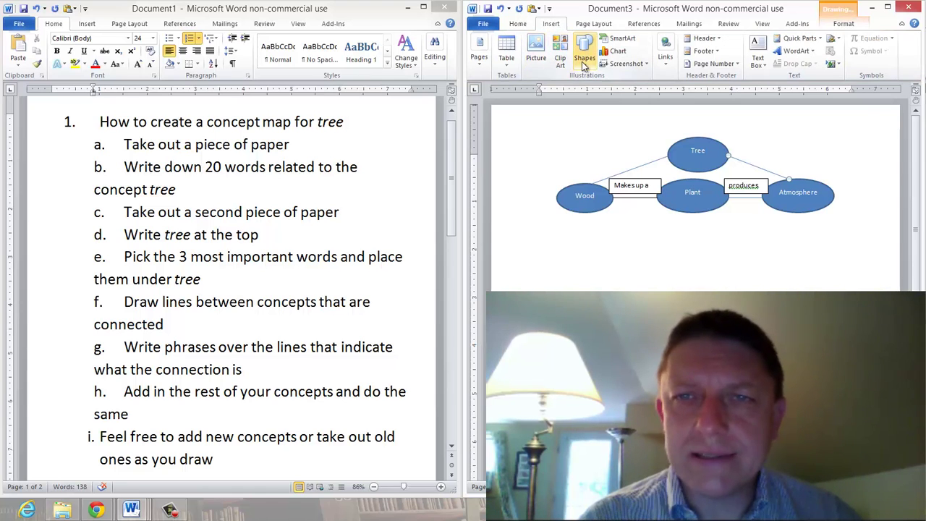
pyautogui.click(584, 61)
pyautogui.click(491, 88)
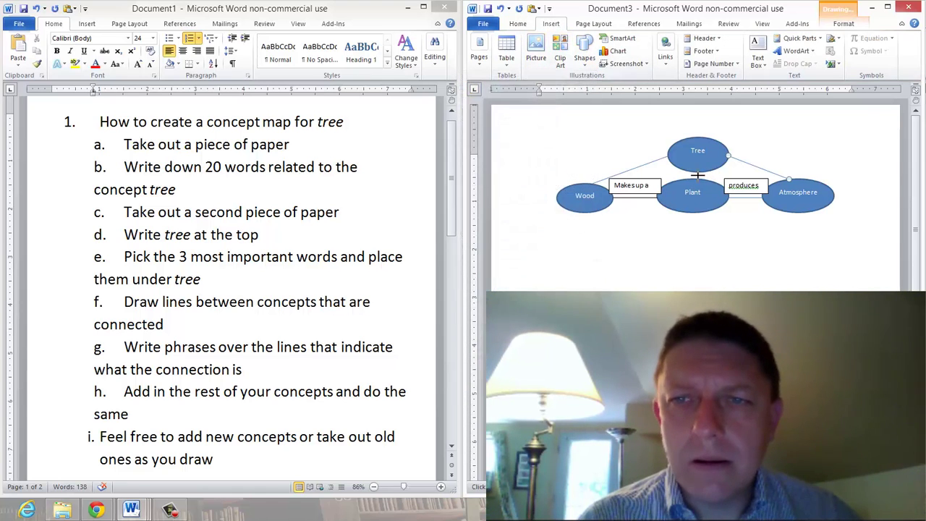
pyautogui.moveTo(695, 172); pyautogui.dragTo(695, 178)
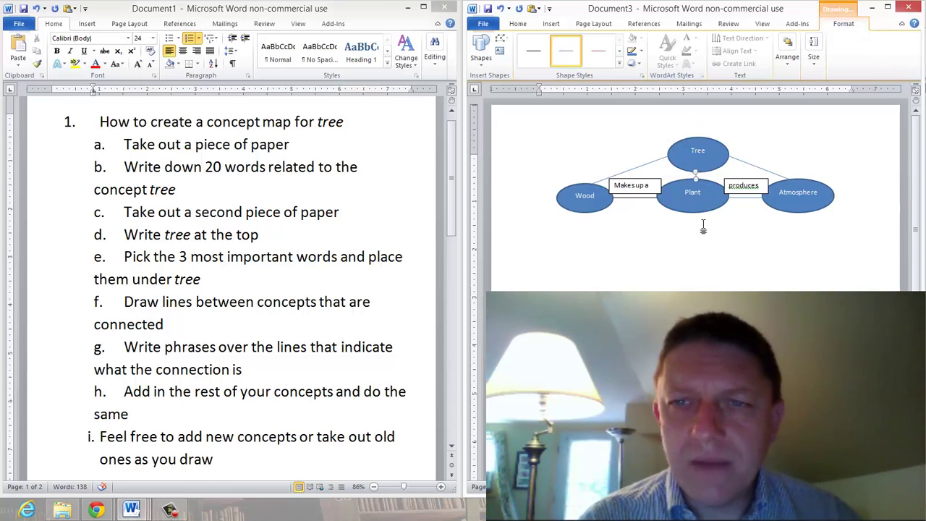
pyautogui.click(653, 177)
# - Copy the 'Makes up a' box onto the Tree–Wood line and relabel it 'Is made of'
pyautogui.click(650, 185)
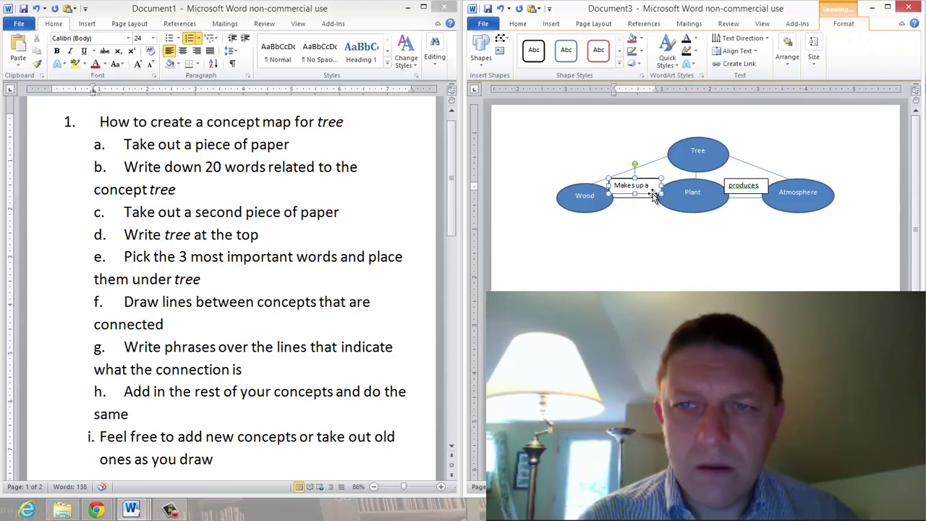
pyautogui.press('Escape')
pyautogui.hotkey('ctrl', 'c')
pyautogui.hotkey('ctrl', 'v')
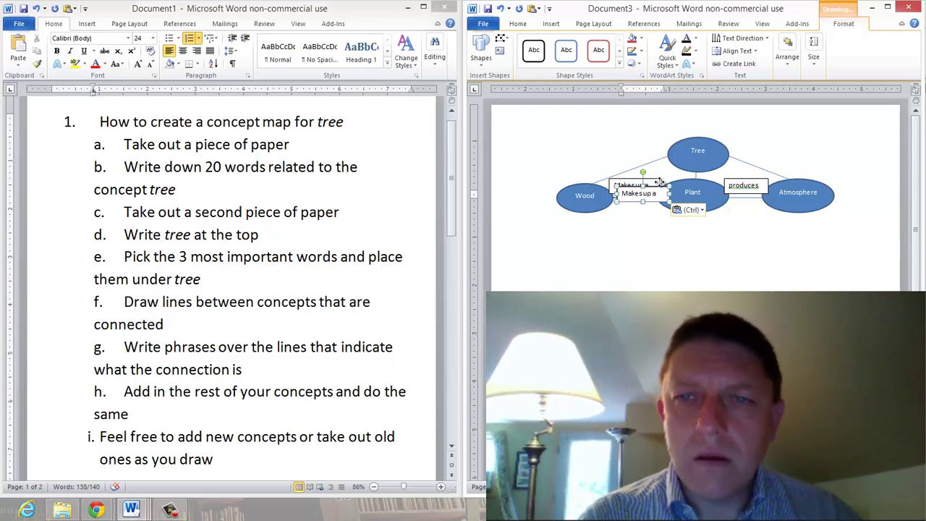
pyautogui.moveTo(661, 186); pyautogui.dragTo(640, 152)
pyautogui.click(621, 158)
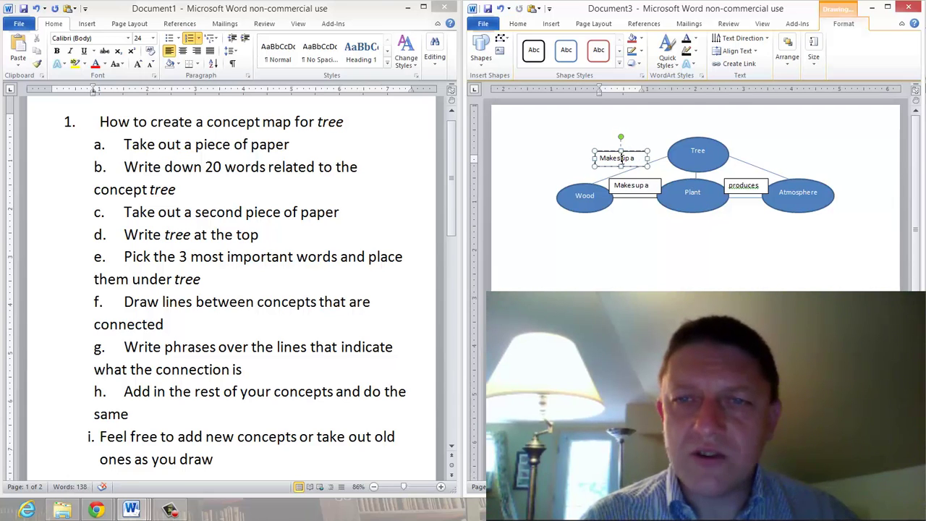
pyautogui.tripleClick(622, 158)
pyautogui.write('Is made of')
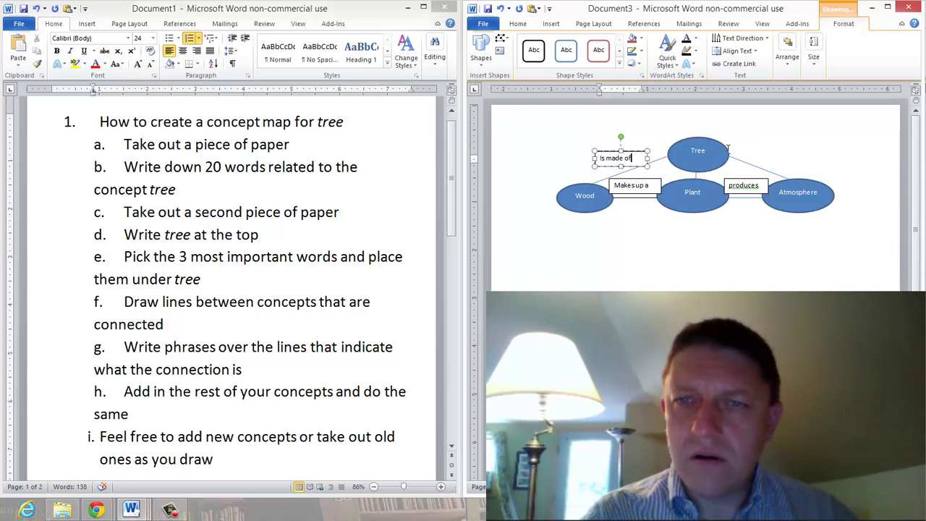
# - Copy that box onto the Tree–Atmosphere line and relabel it 'produces'
pyautogui.press('Escape')
pyautogui.hotkey('ctrl', 'c')
pyautogui.hotkey('ctrl', 'v')
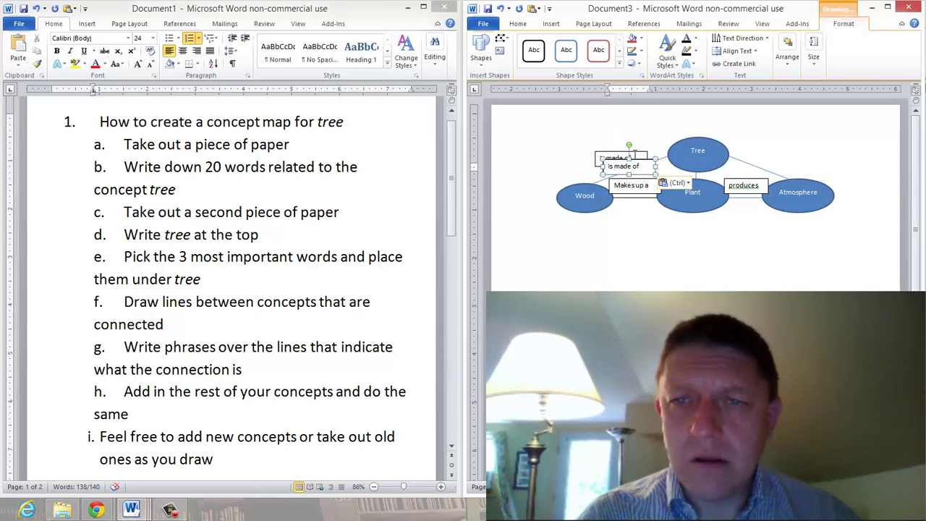
pyautogui.moveTo(639, 161); pyautogui.dragTo(773, 156)
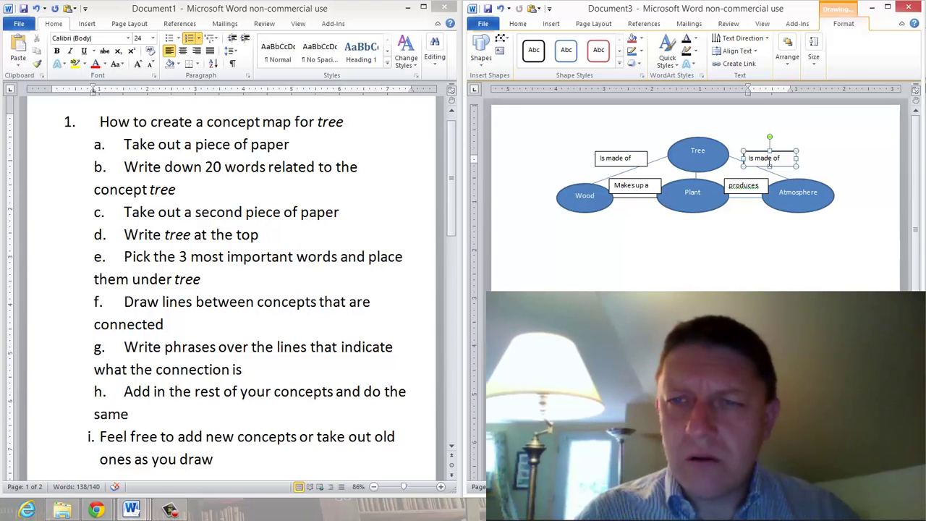
pyautogui.tripleClick(771, 160)
pyautogui.write('produces')
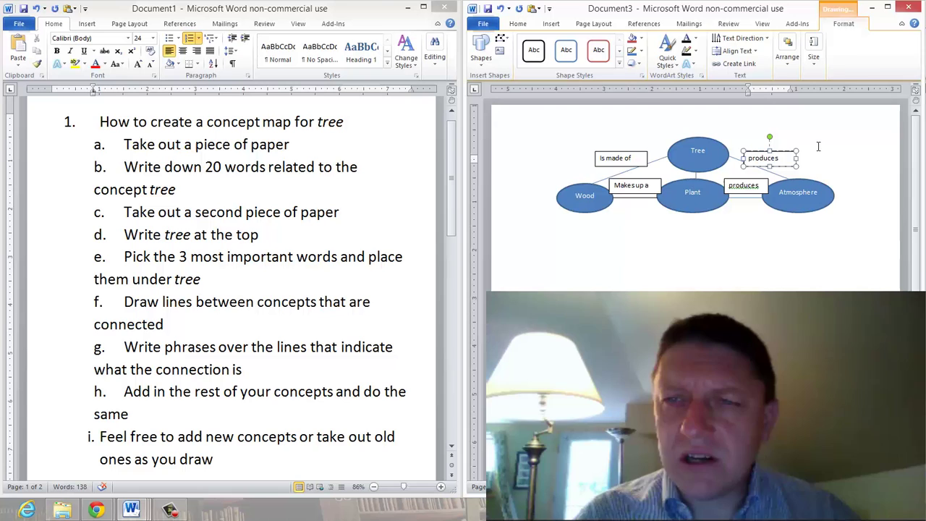
pyautogui.click(819, 147)
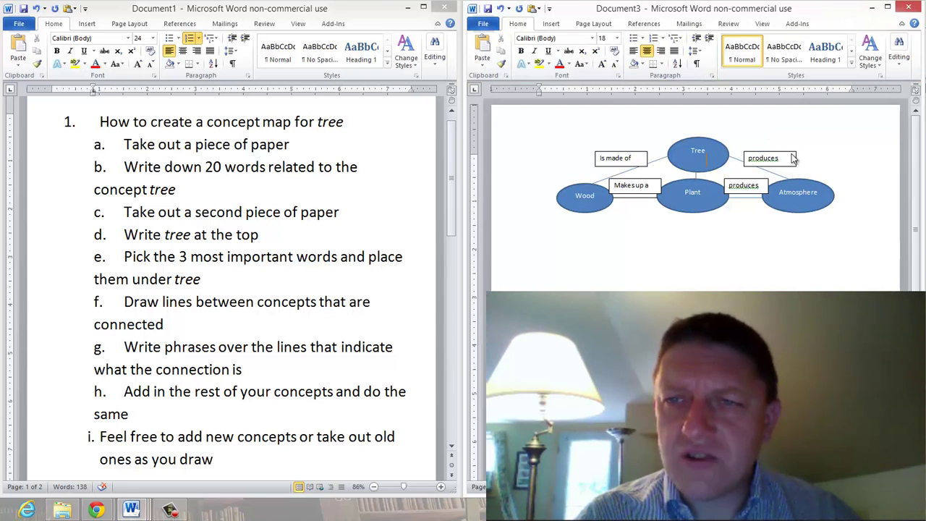
# - Add a 'Kind of' copy beside the Tree–Plant line and deselect the diagram
pyautogui.click(797, 160)
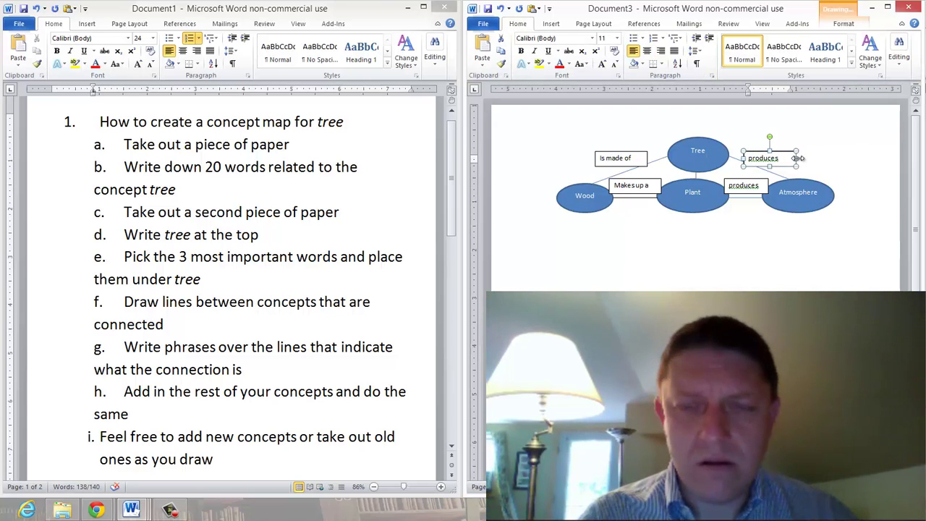
pyautogui.hotkey('ctrl', 'c')
pyautogui.hotkey('ctrl', 'v')
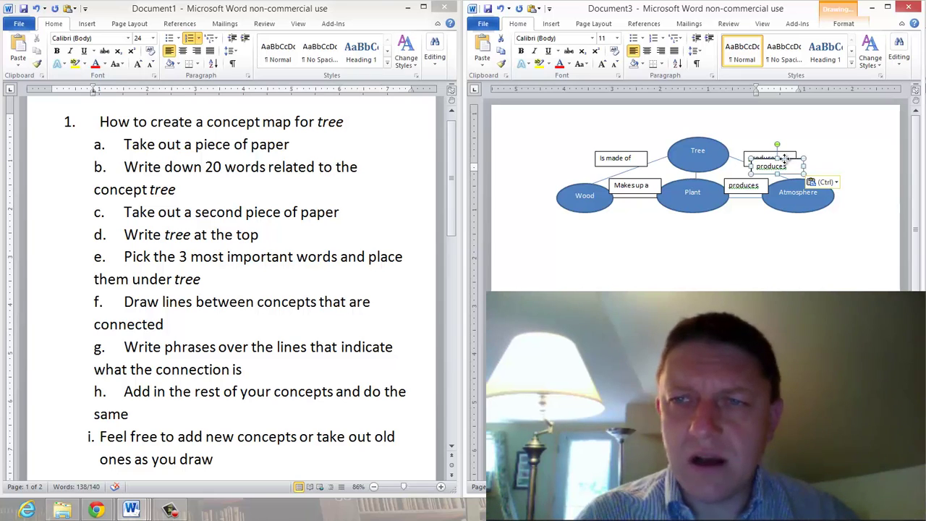
pyautogui.moveTo(782, 158); pyautogui.dragTo(660, 178)
pyautogui.doubleClick(671, 172)
pyautogui.write('kind of')
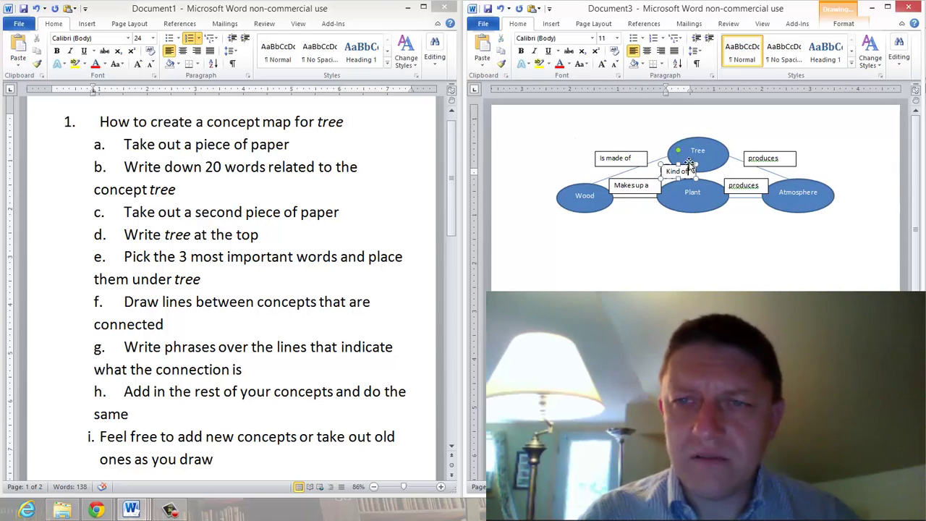
pyautogui.click(744, 128)
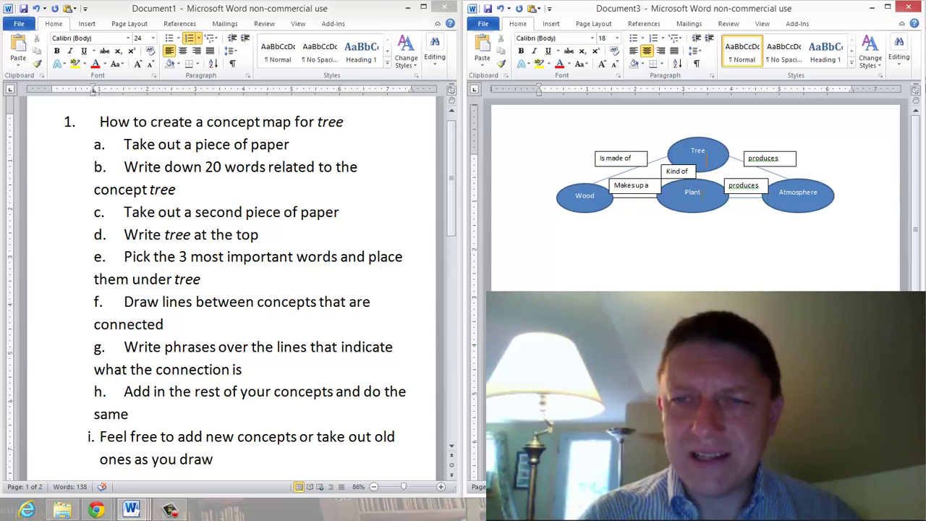
pyautogui.click(696, 173)
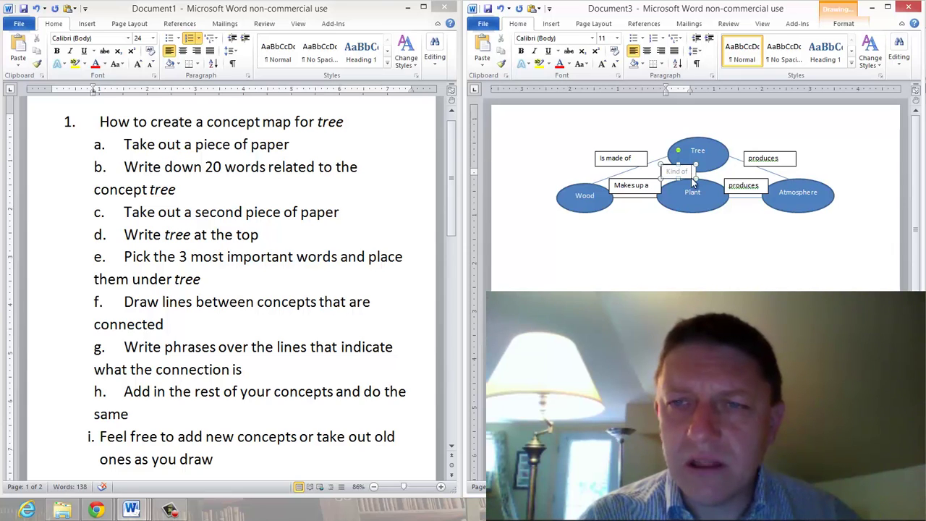
pyautogui.moveTo(692, 183); pyautogui.dragTo(722, 167)
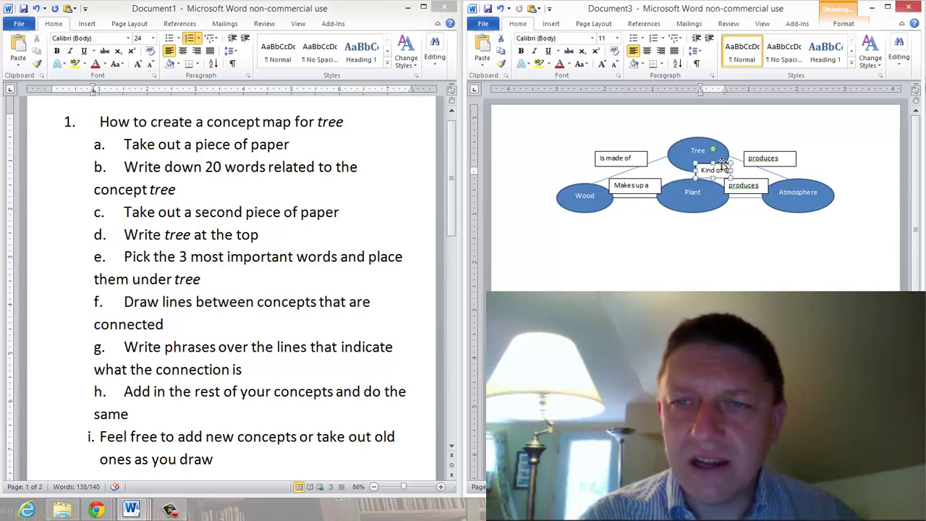
pyautogui.rightClick(694, 254)
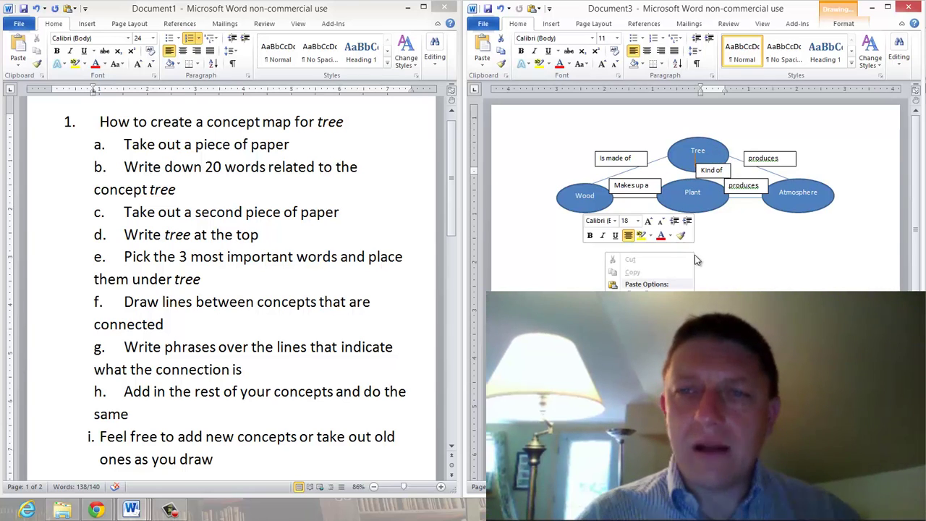
pyautogui.click(753, 269)
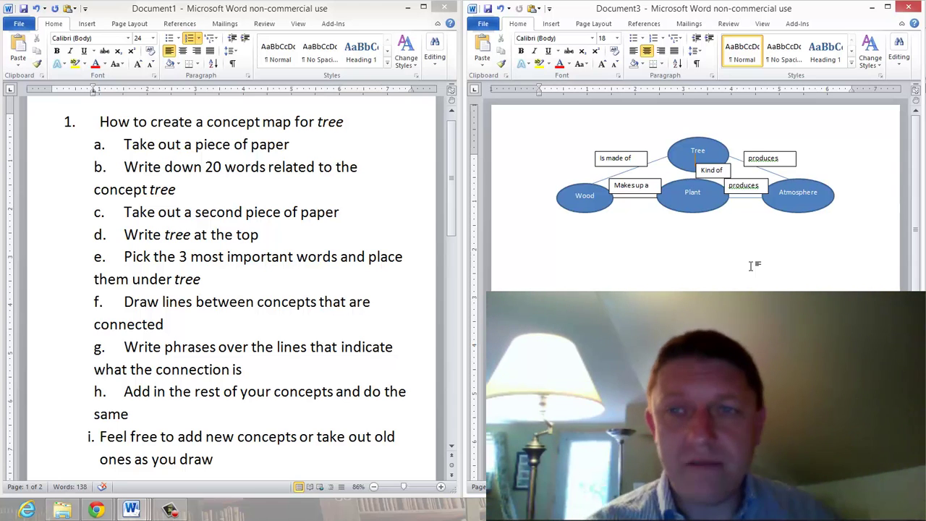
# - Duplicate the Atmosphere ellipse below it and relabel the copy Carbon Dioxide
pyautogui.hotkey('alt', 'Tab')
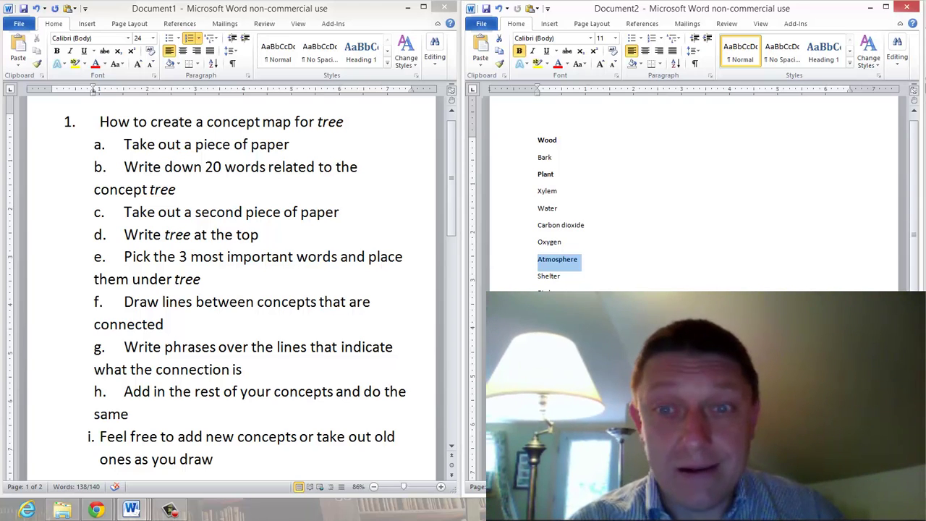
pyautogui.hotkey('alt', 'Tab')
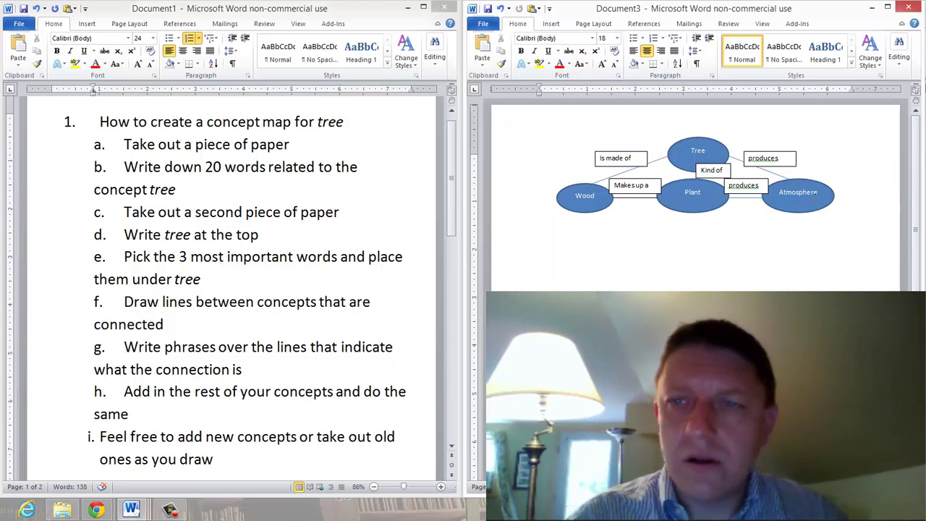
pyautogui.click(826, 194)
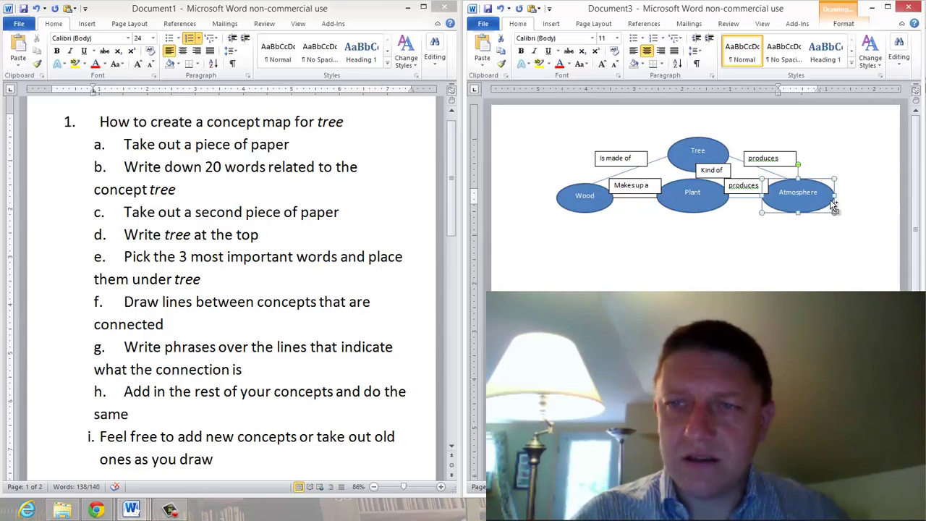
pyautogui.hotkey('ctrl', 'v')
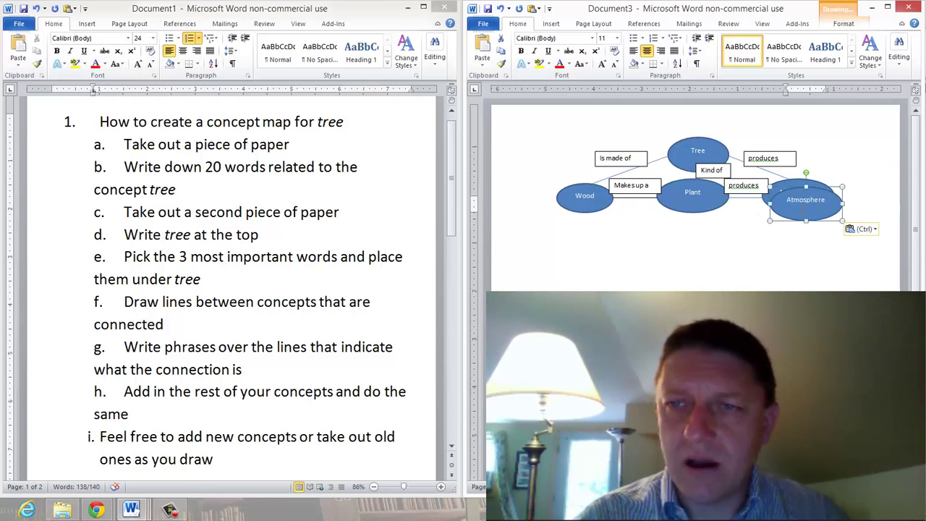
pyautogui.moveTo(793, 190); pyautogui.dragTo(754, 247)
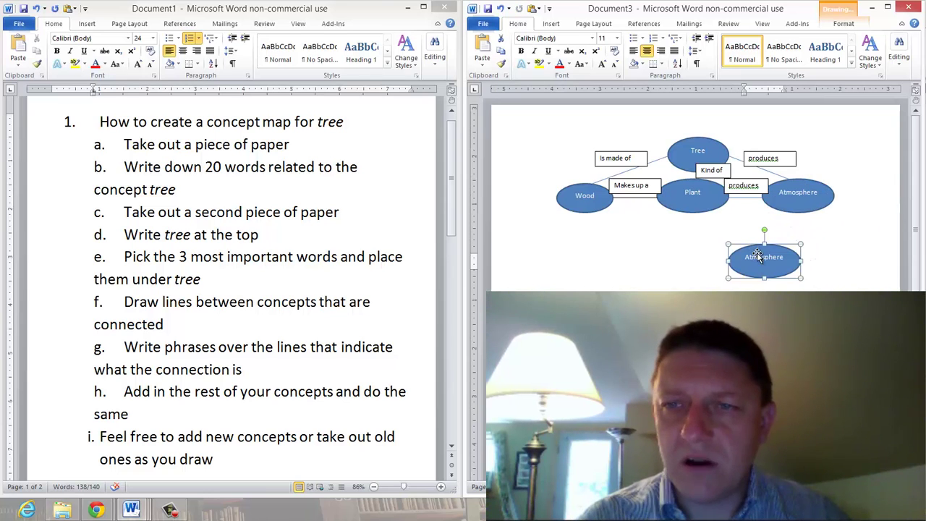
pyautogui.doubleClick(765, 257)
pyautogui.press('Delete')
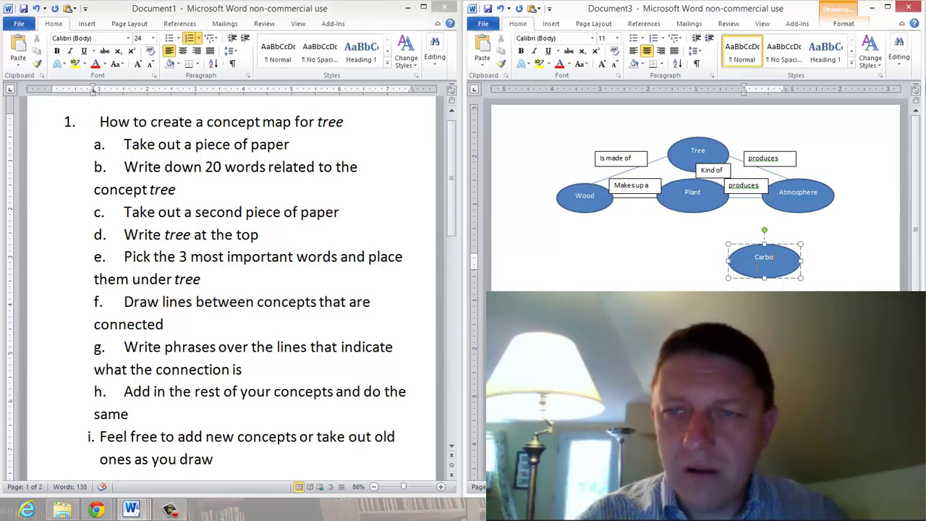
pyautogui.write('Dioxide')
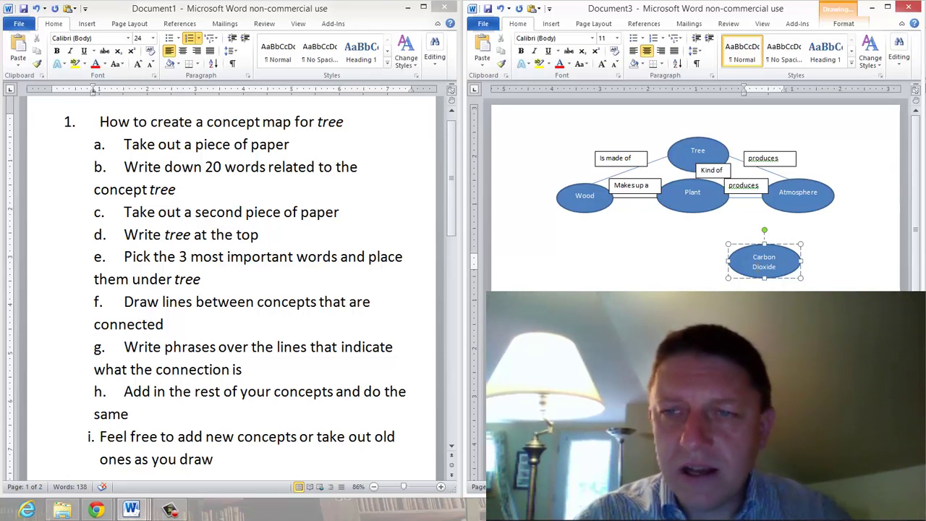
pyautogui.click(795, 259)
# - Place a copy of the Carbon Dioxide ellipse to its right and relabel it Oxygen
pyautogui.moveTo(795, 261); pyautogui.dragTo(789, 259)
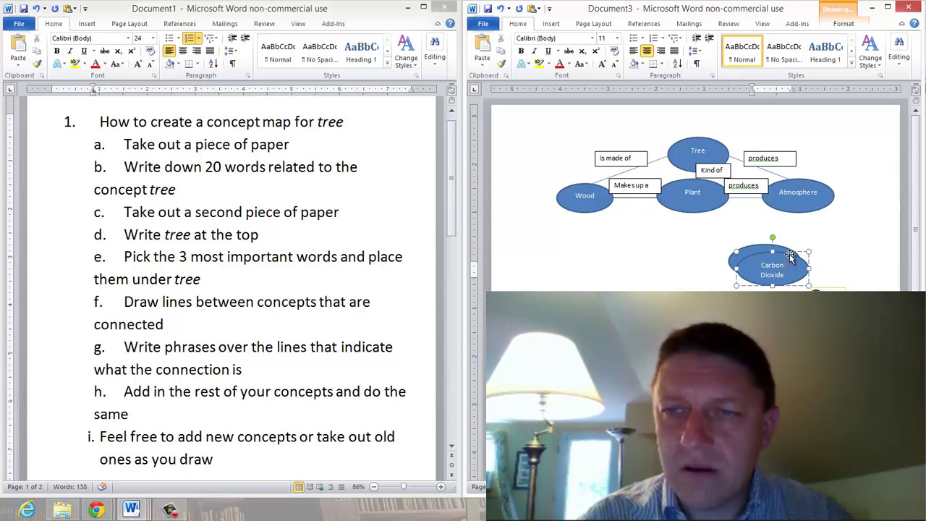
pyautogui.moveTo(790, 261); pyautogui.dragTo(849, 260)
pyautogui.tripleClick(852, 261)
pyautogui.write('Oxyg')
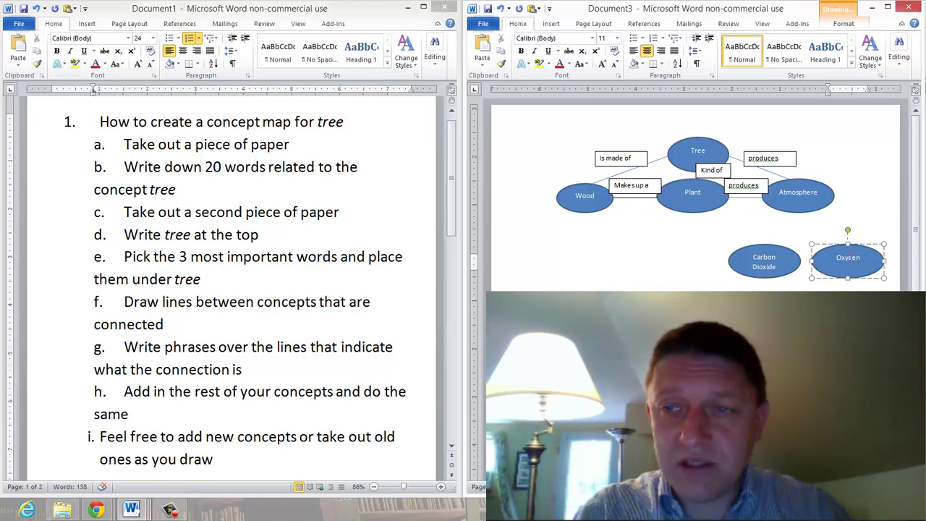
pyautogui.write('en')
# - Add two connector lines from Atmosphere down to the Oxygen and Carbon Dioxide ellipses
pyautogui.click(772, 172)
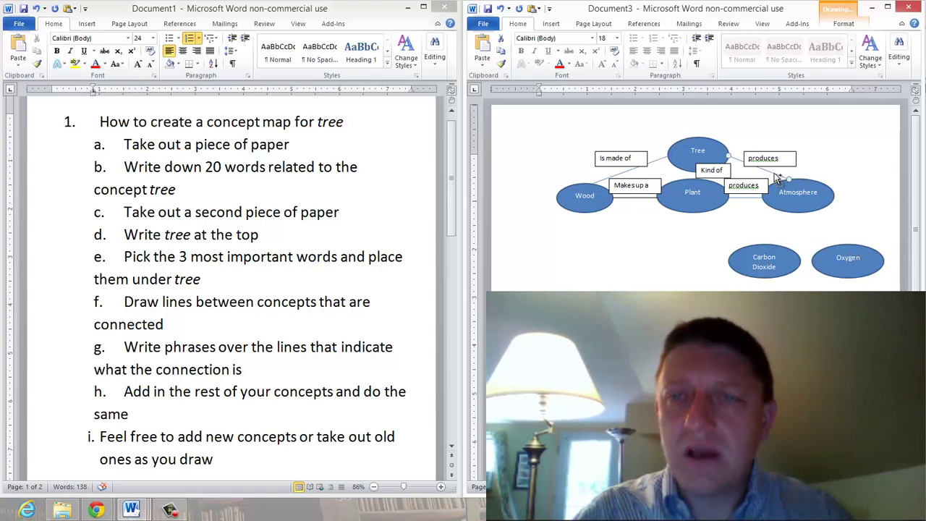
pyautogui.hotkey('ctrl', 'c')
pyautogui.hotkey('ctrl', 'v')
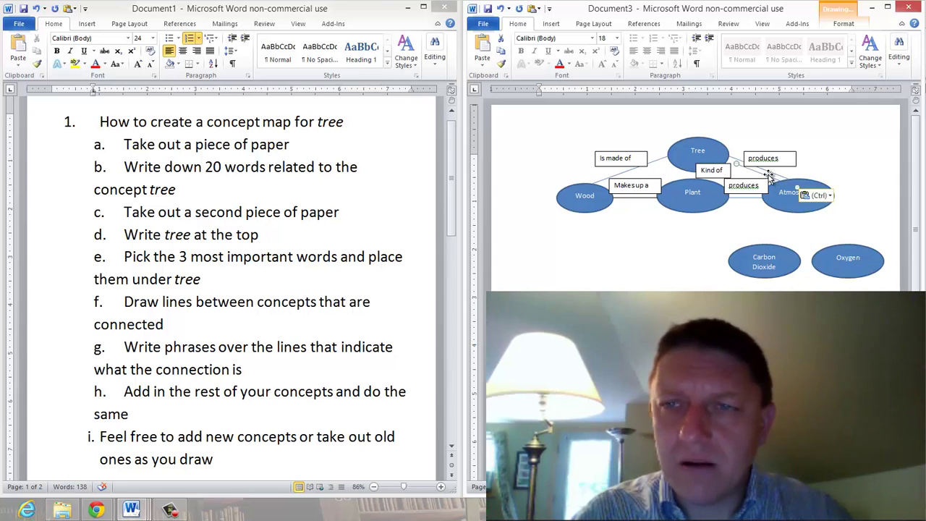
pyautogui.moveTo(767, 175); pyautogui.dragTo(841, 244)
pyautogui.moveTo(800, 215); pyautogui.dragTo(809, 211)
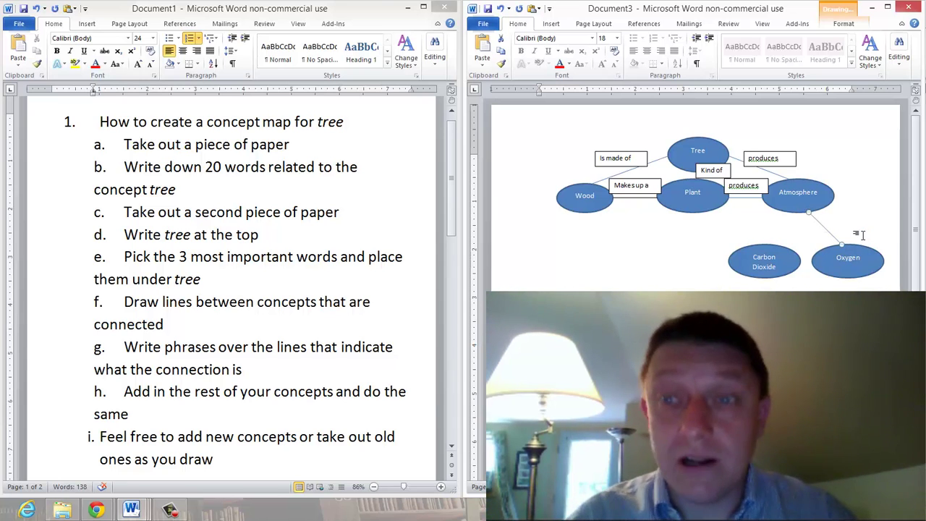
pyautogui.hotkey('ctrl', 'v')
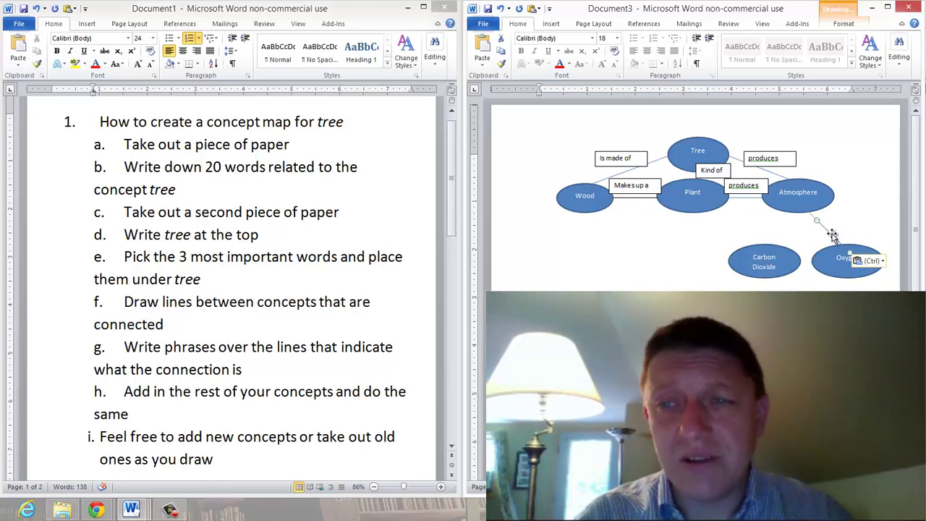
pyautogui.moveTo(830, 235); pyautogui.dragTo(769, 245)
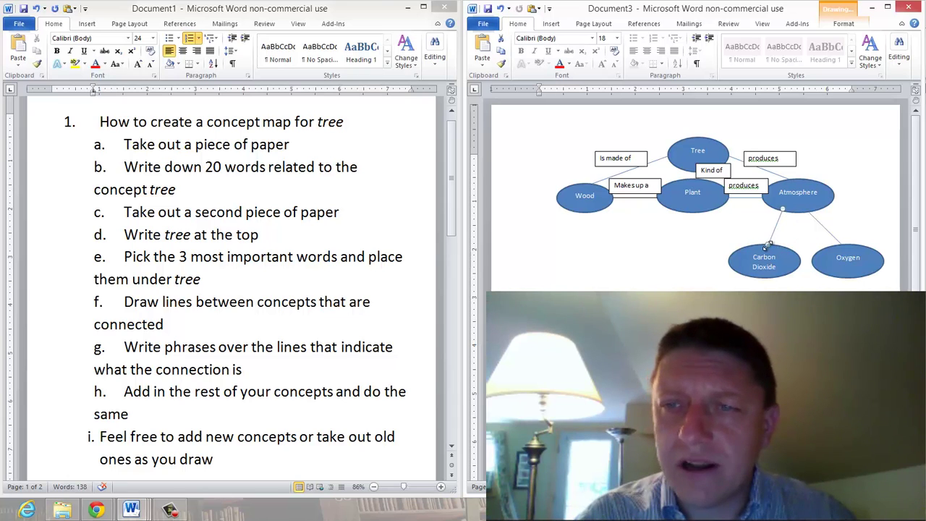
# - Duplicate the Kind of box onto the Carbon Dioxide line and change it to Part of
pyautogui.click(730, 169)
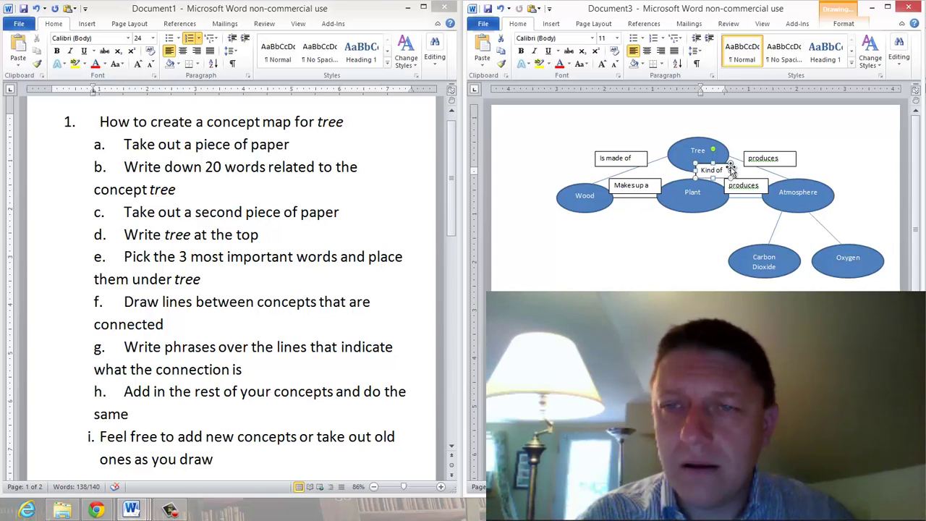
pyautogui.hotkey('ctrl', 'c')
pyautogui.hotkey('ctrl', 'v')
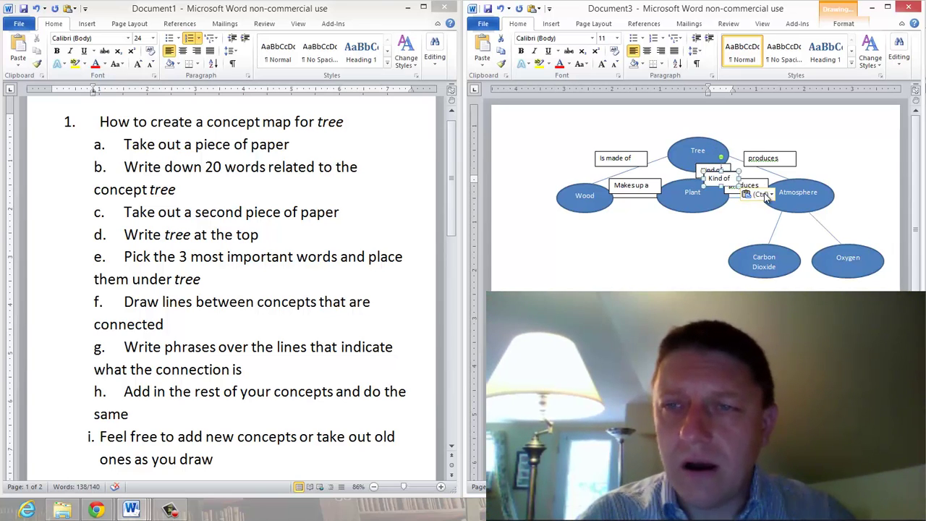
pyautogui.moveTo(735, 178); pyautogui.dragTo(765, 225)
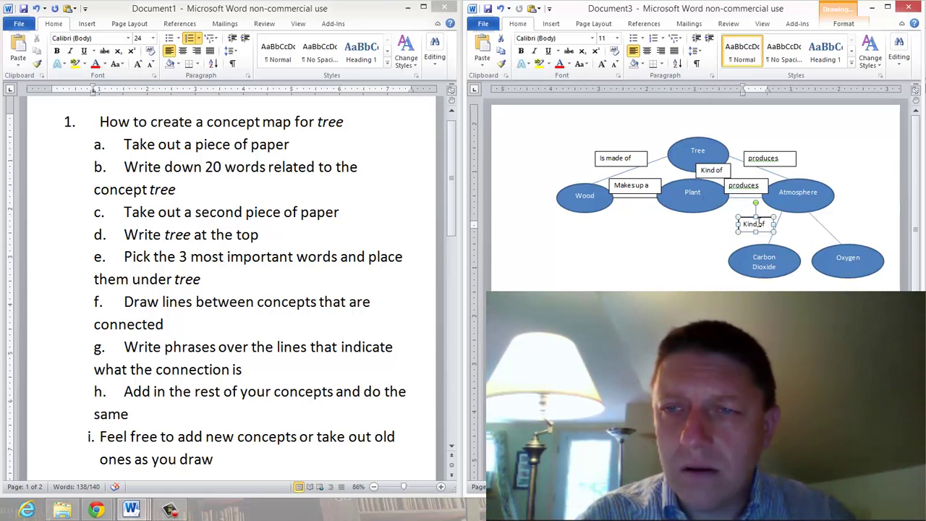
pyautogui.doubleClick(758, 223)
pyautogui.click(755, 224)
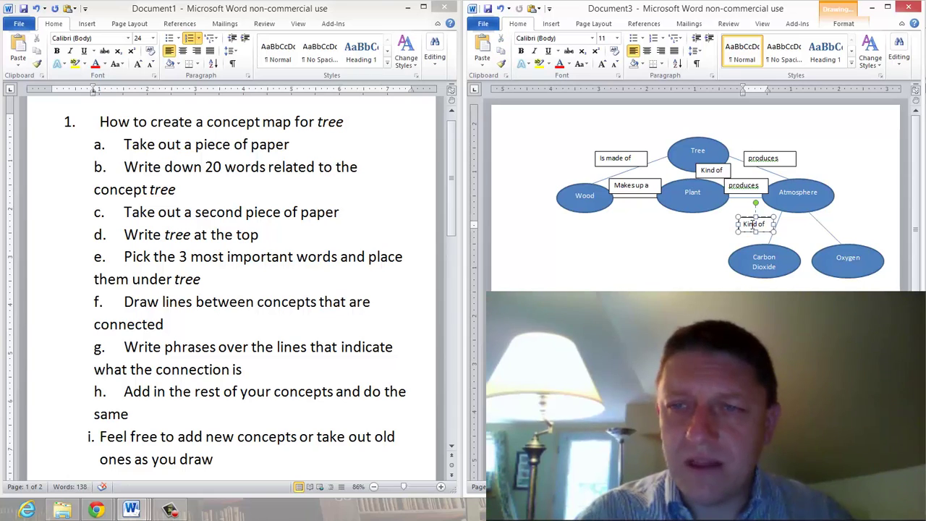
pyautogui.doubleClick(751, 225)
pyautogui.write('Part')
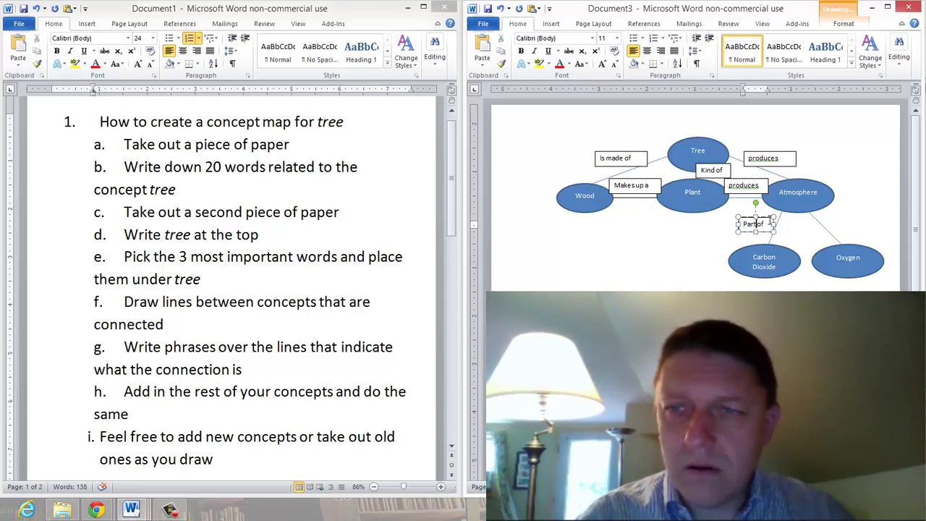
# - Place a copy of the Part of label on the Atmosphere–Oxygen line
pyautogui.hotkey('ctrl', 'c')
pyautogui.hotkey('ctrl', 'v')
pyautogui.moveTo(768, 224); pyautogui.dragTo(846, 220)
pyautogui.click(854, 168)
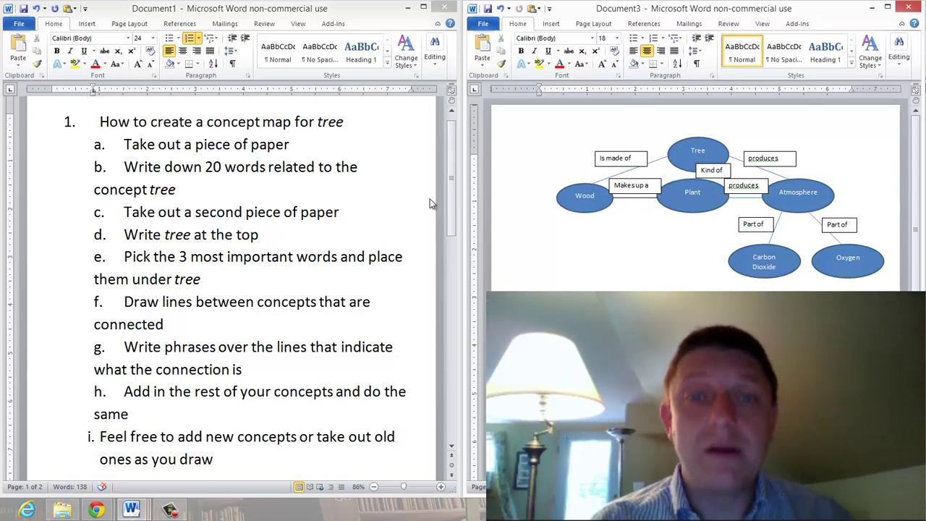
# - Scroll the instructions down to section 2, How to upload a concept map
pyautogui.click(378, 234)
pyautogui.press('Down')
pyautogui.press('Down')
pyautogui.press('Down')
pyautogui.press('Down')
pyautogui.press('Down')
pyautogui.press('Down')
pyautogui.press('Down')
pyautogui.press('Down')
pyautogui.press('Down')
pyautogui.press('Down')
pyautogui.press('Down')
pyautogui.press('Down')
pyautogui.press('Down')
pyautogui.press('Down')
pyautogui.press('Down')
pyautogui.press('Down')
pyautogui.press('Down')
pyautogui.press('Down')
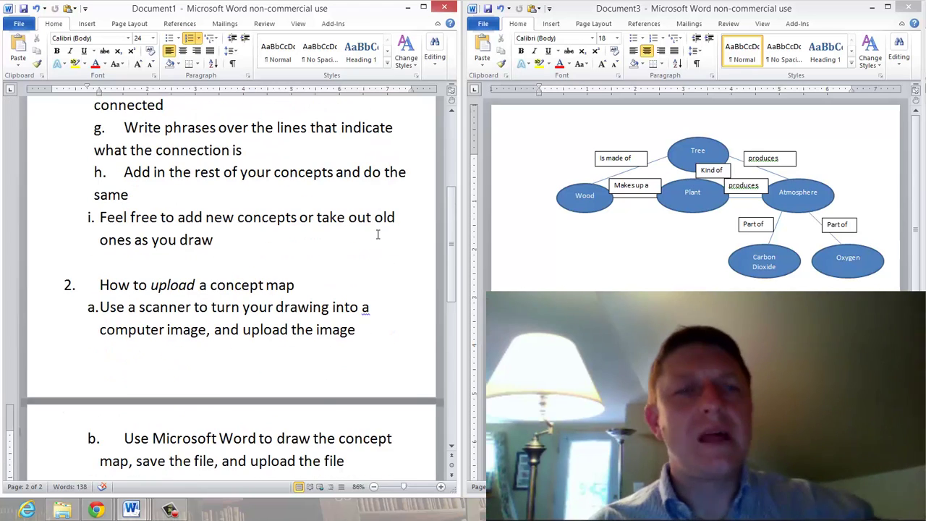
pyautogui.press('Down')
pyautogui.press('Down')
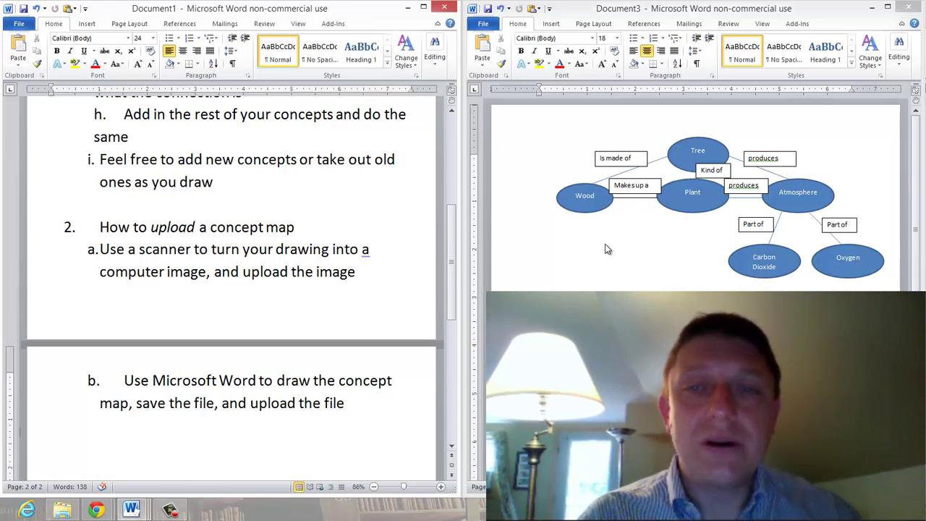
# - Relabel the top Tree ellipse as Criminology, then deselect it
pyautogui.click(696, 152)
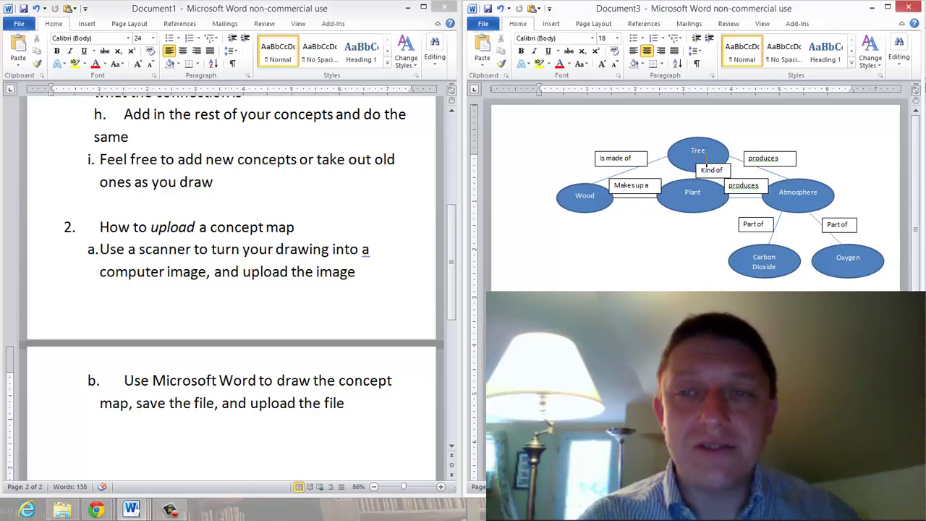
pyautogui.click(697, 150)
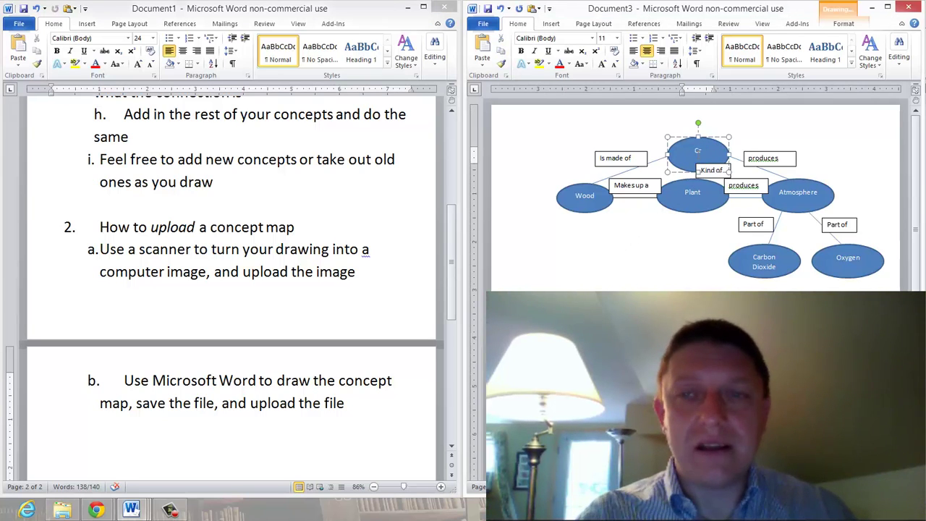
pyautogui.write('Criminology')
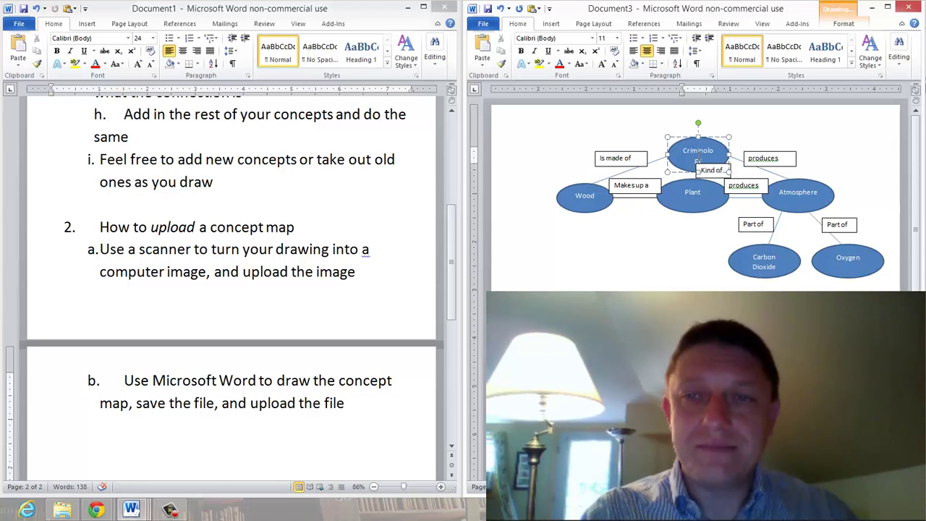
pyautogui.click(753, 137)
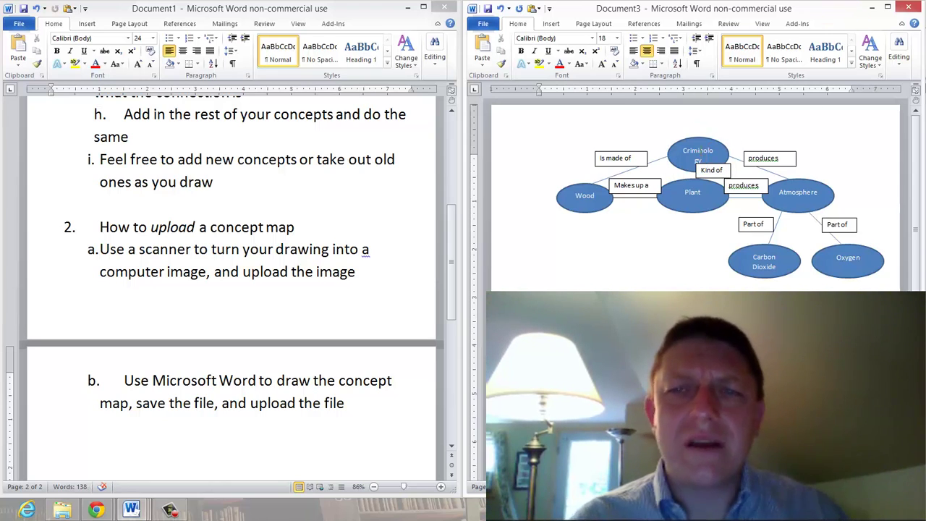
pyautogui.click(701, 153)
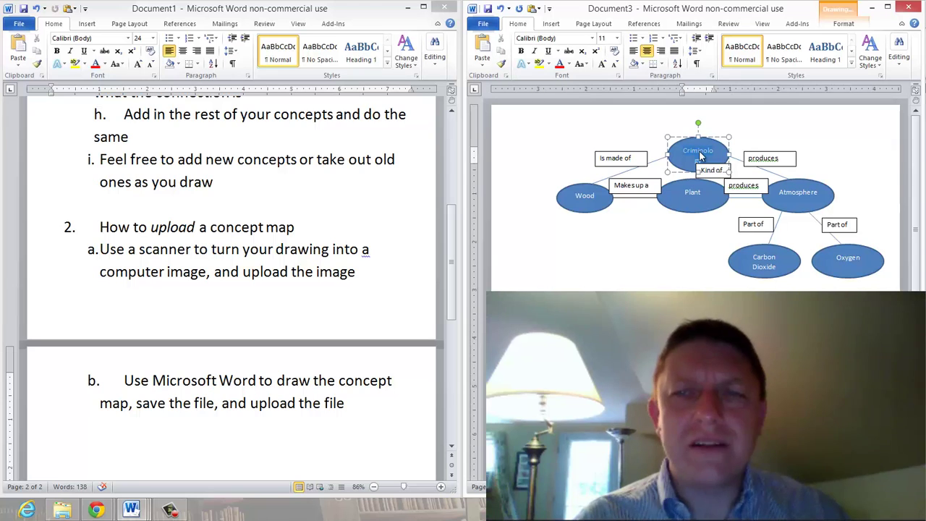
pyautogui.click(770, 125)
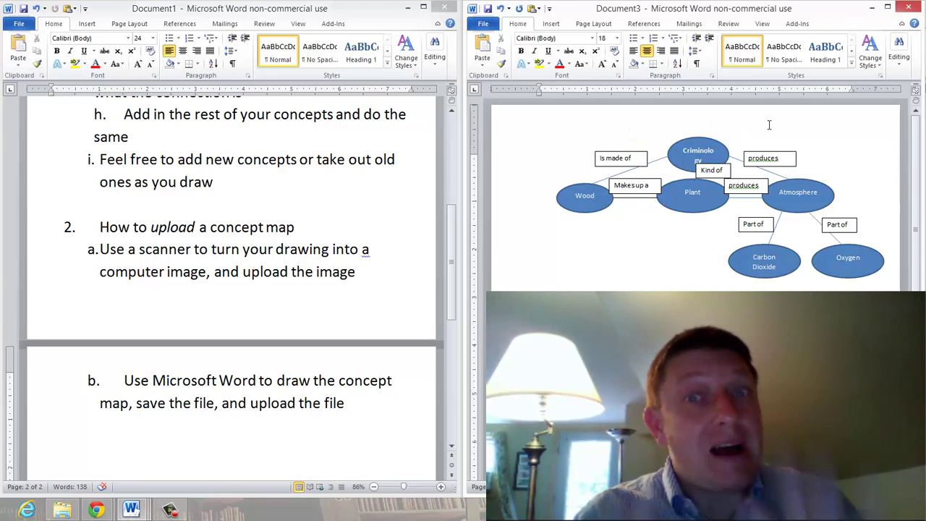